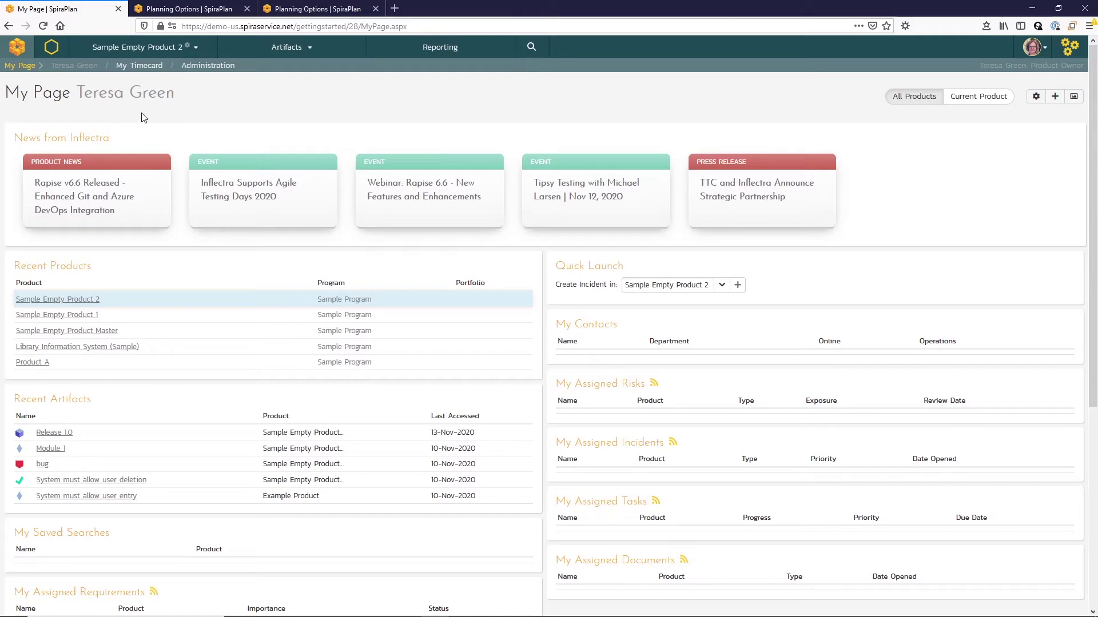
Go to Requirements from the Artifacts menu, then reopen that menu to reach Releases for Sample Empty Product 2.
left_click(307, 47)
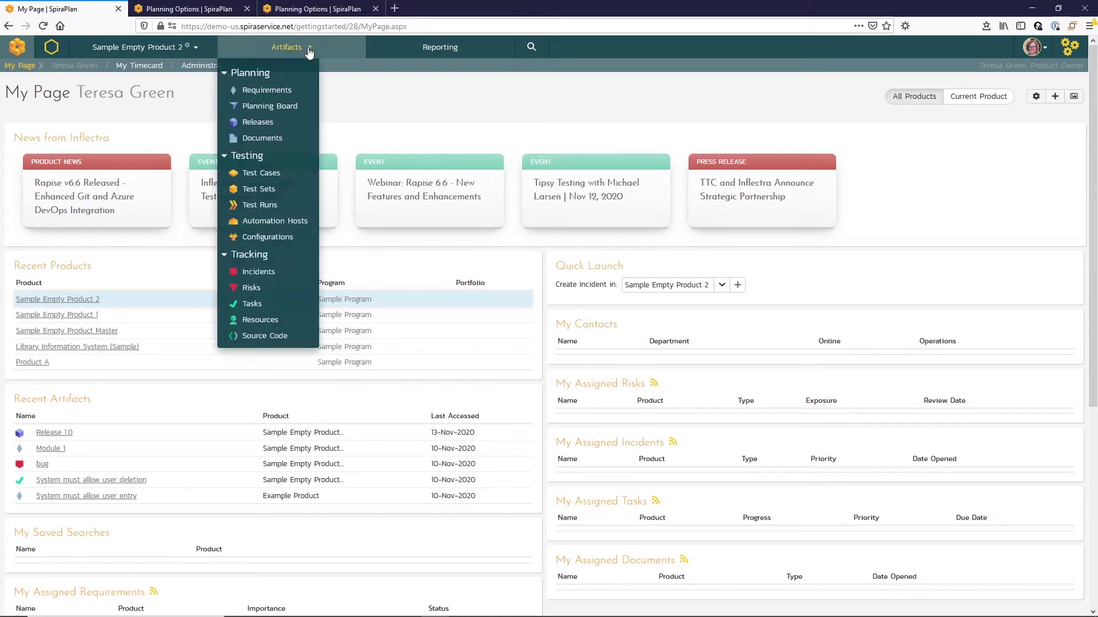
left_click(285, 89)
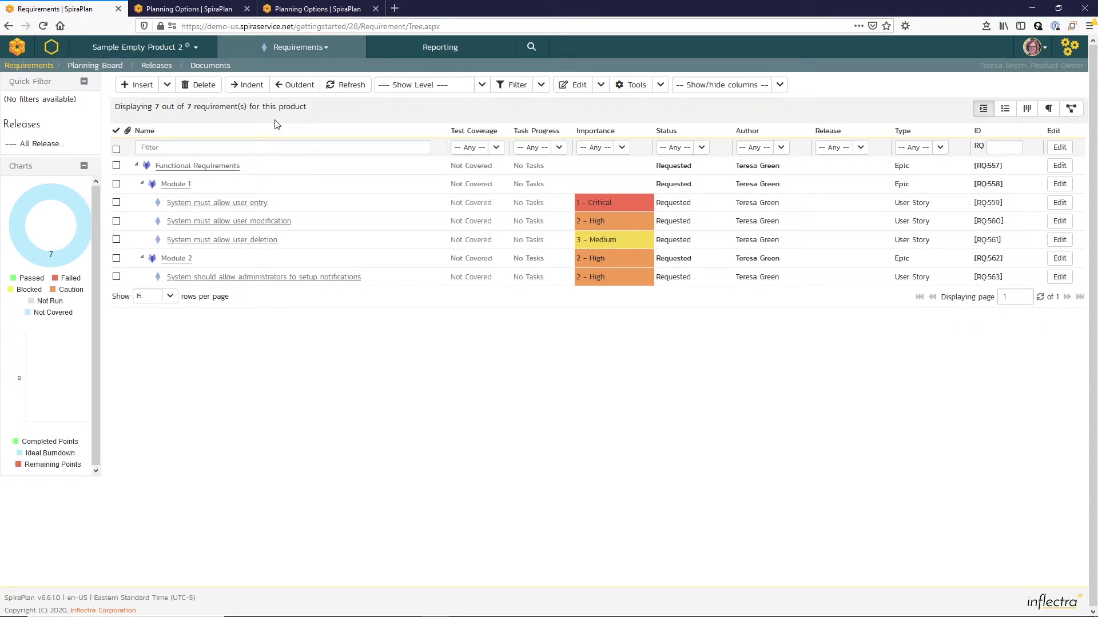
left_click(311, 52)
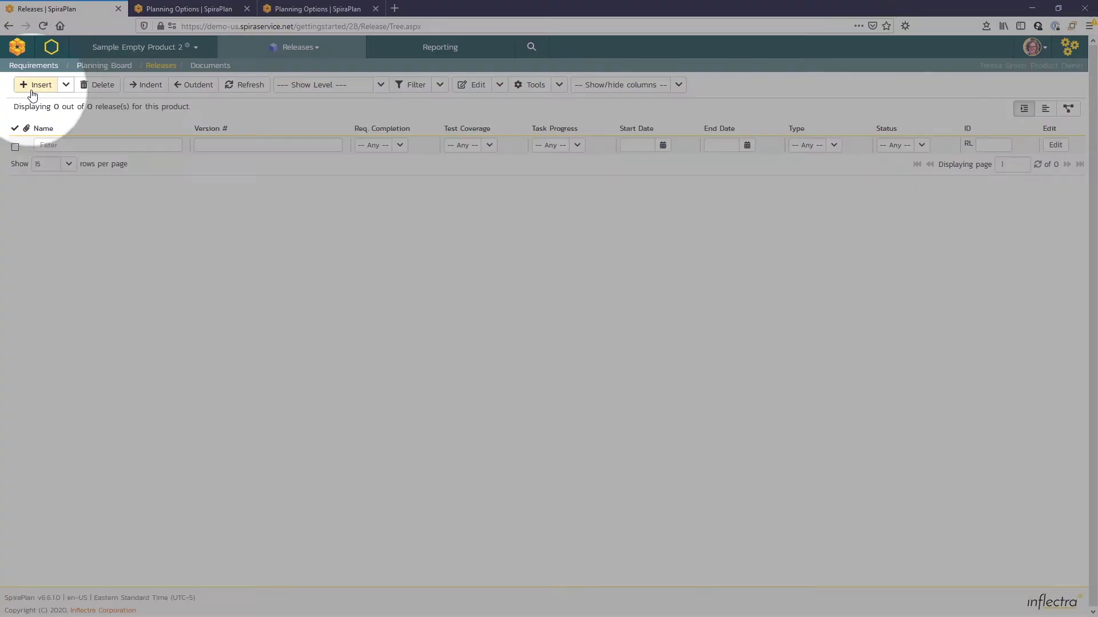
Insert a new release row and name it 'Release 1.0'.
left_click(32, 86)
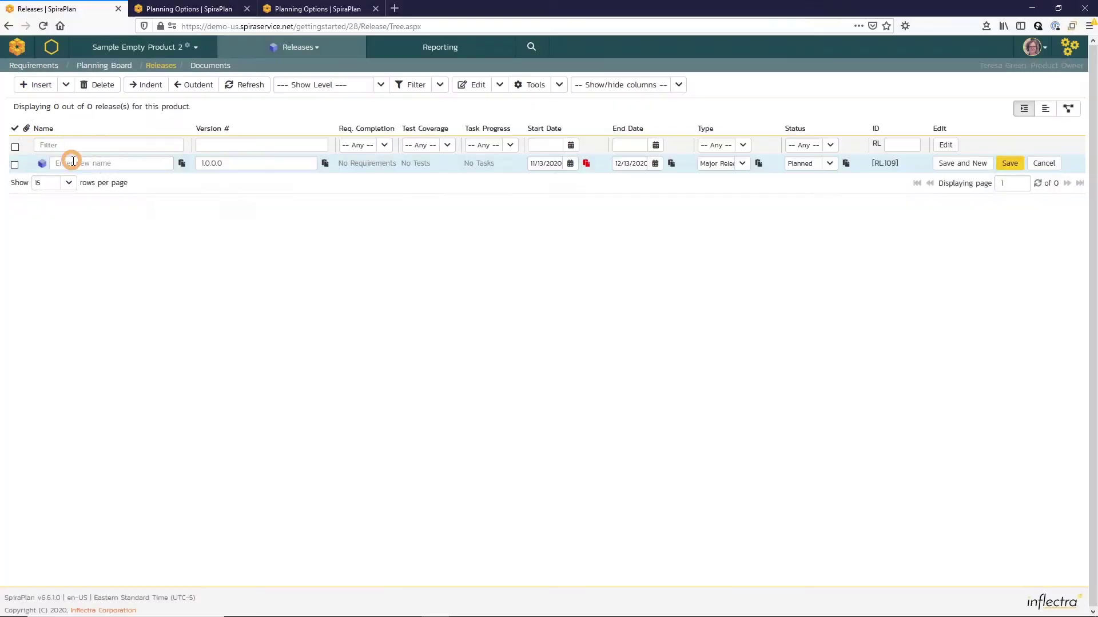
left_click(86, 163)
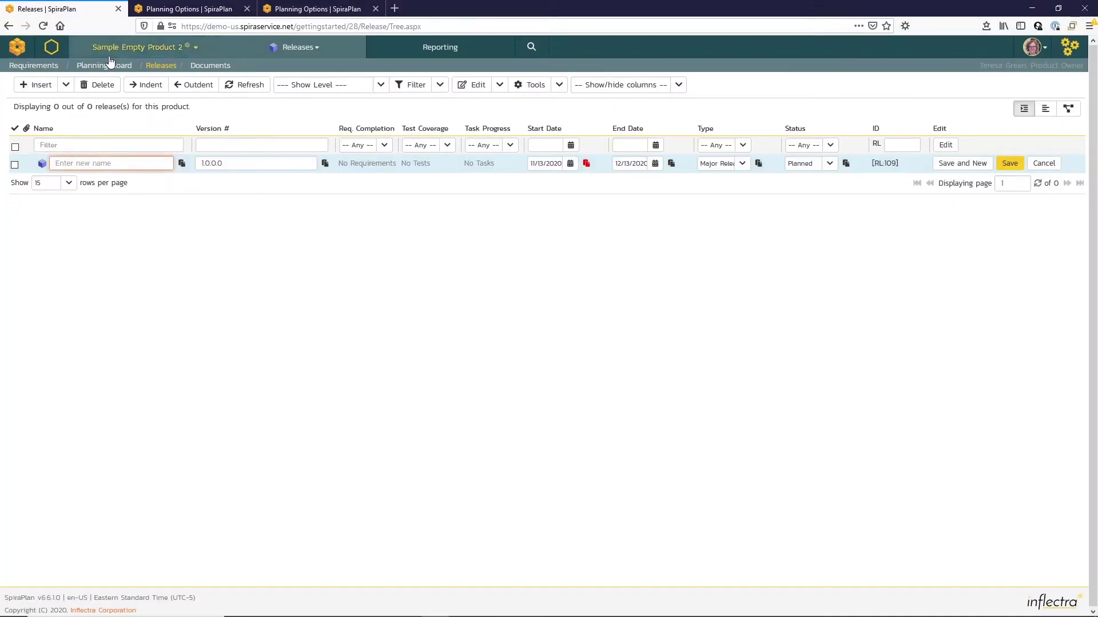
type("r")
key("BackSpace")
type("Release 1.0")
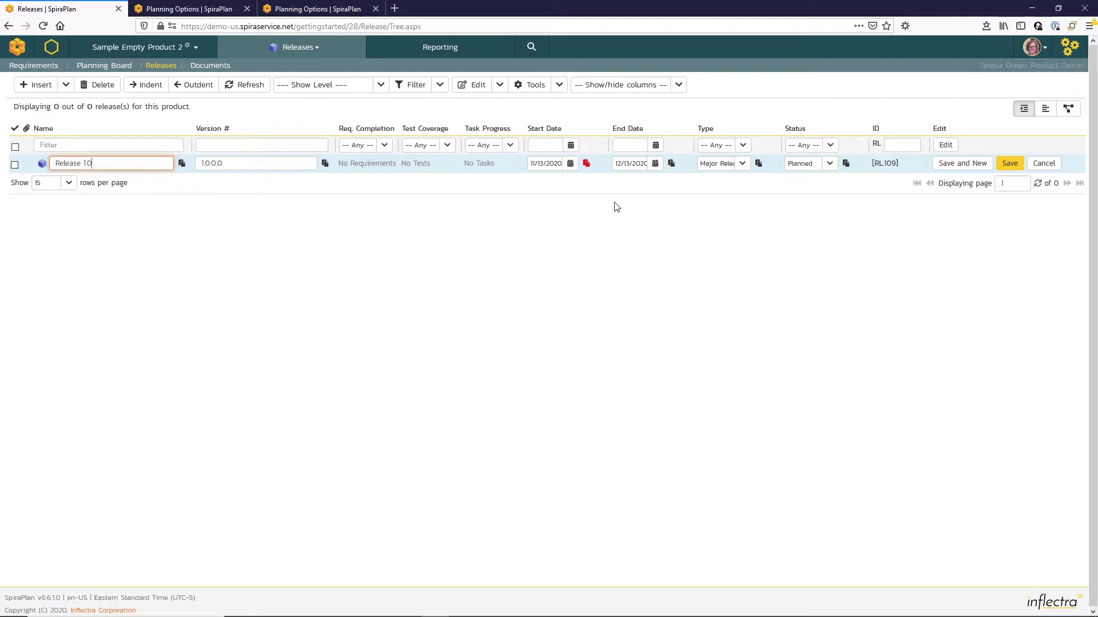
Set Release 1.0's end date to 15 January 2021 and bring up its release Type choices.
left_click(654, 163)
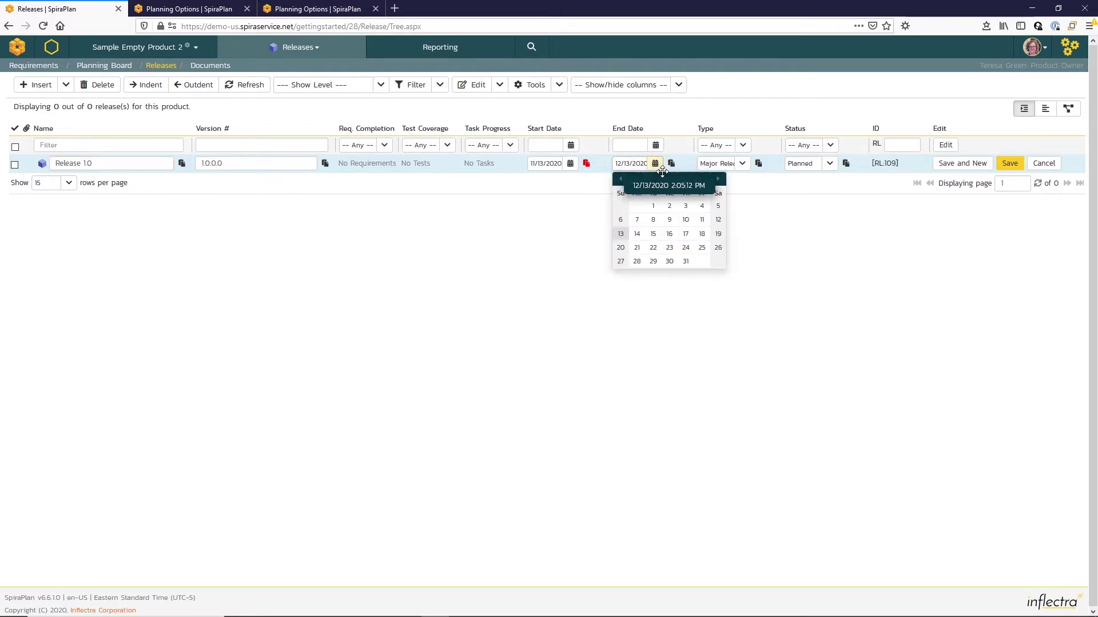
left_click(717, 179)
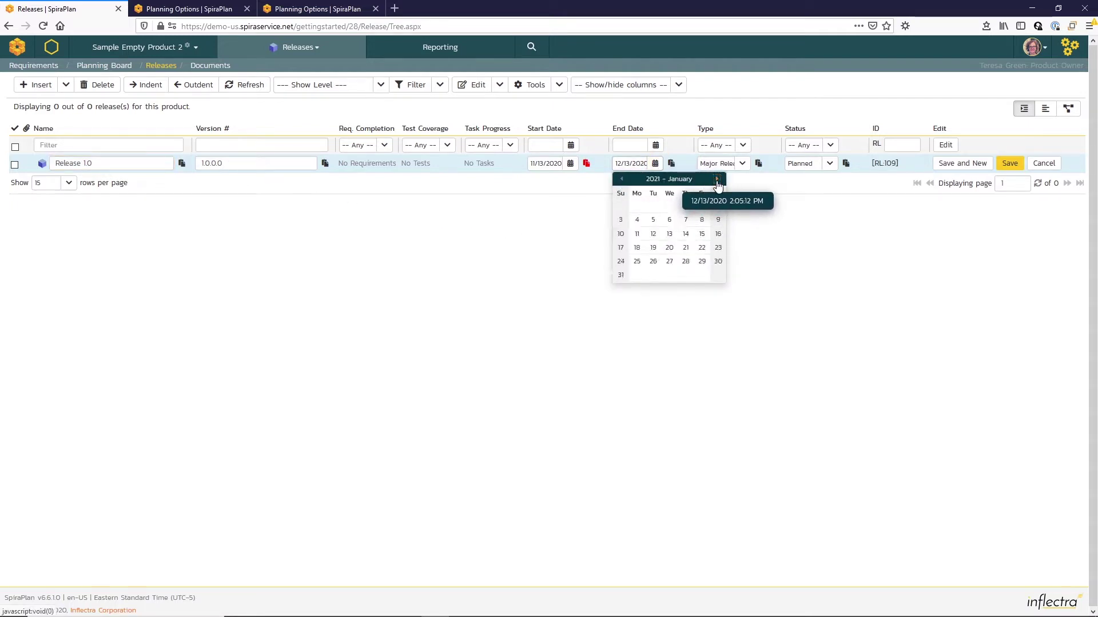
left_click(701, 234)
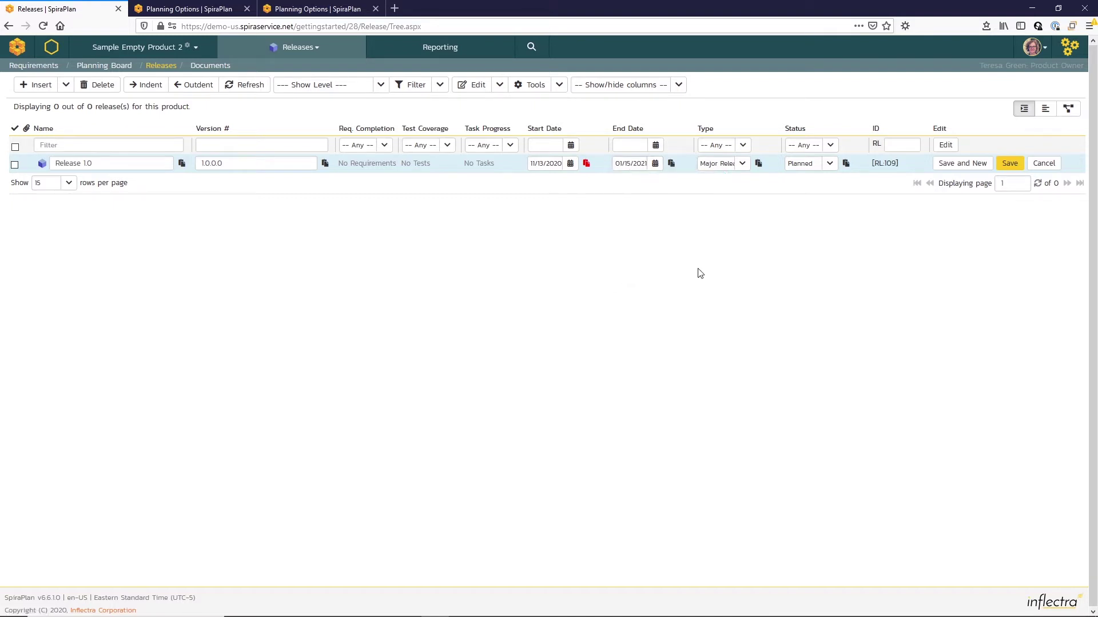
left_click(743, 164)
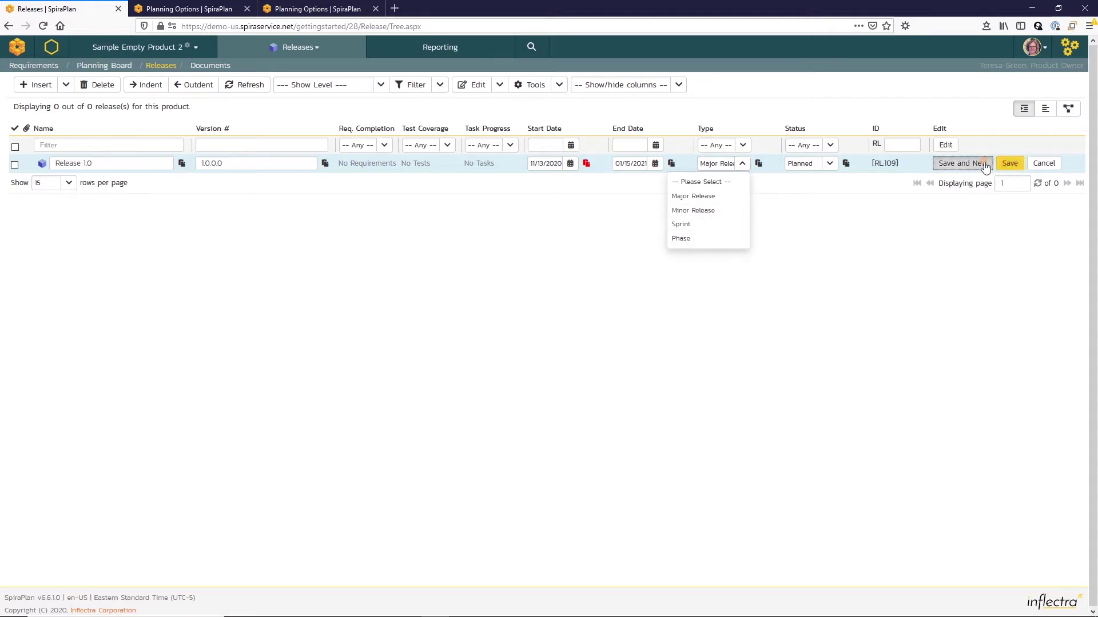
Save Release 1.0 and start a new row named 'Release 1.1' with version 1.1.0.0.
left_click(966, 164)
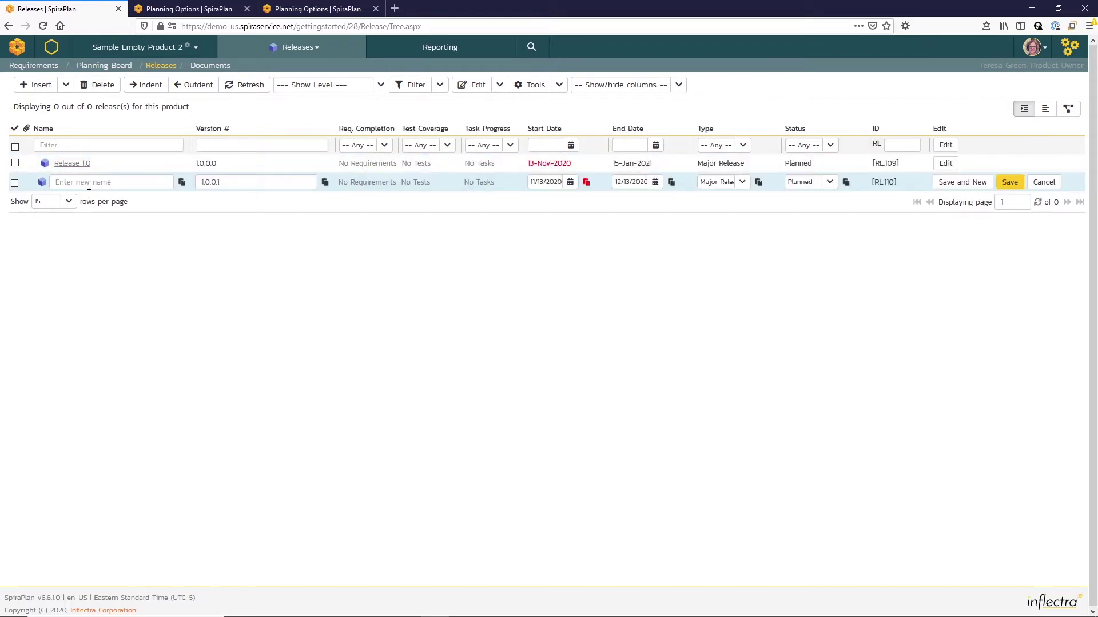
left_click(92, 185)
type("RE")
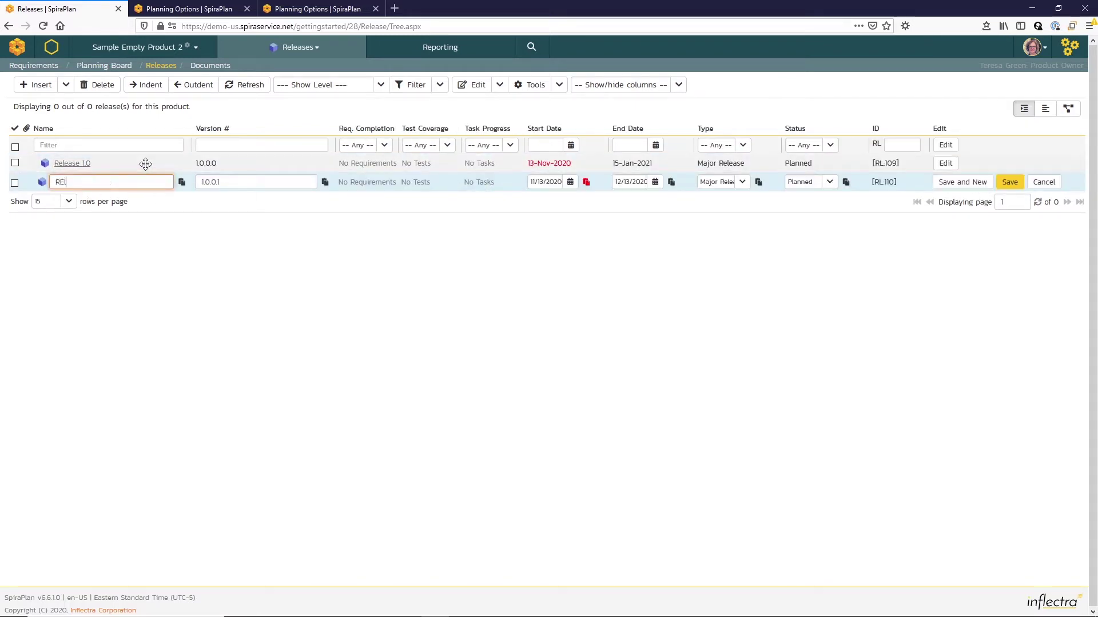
key("BackSpace")
key("BackSpace")
left_click(211, 186)
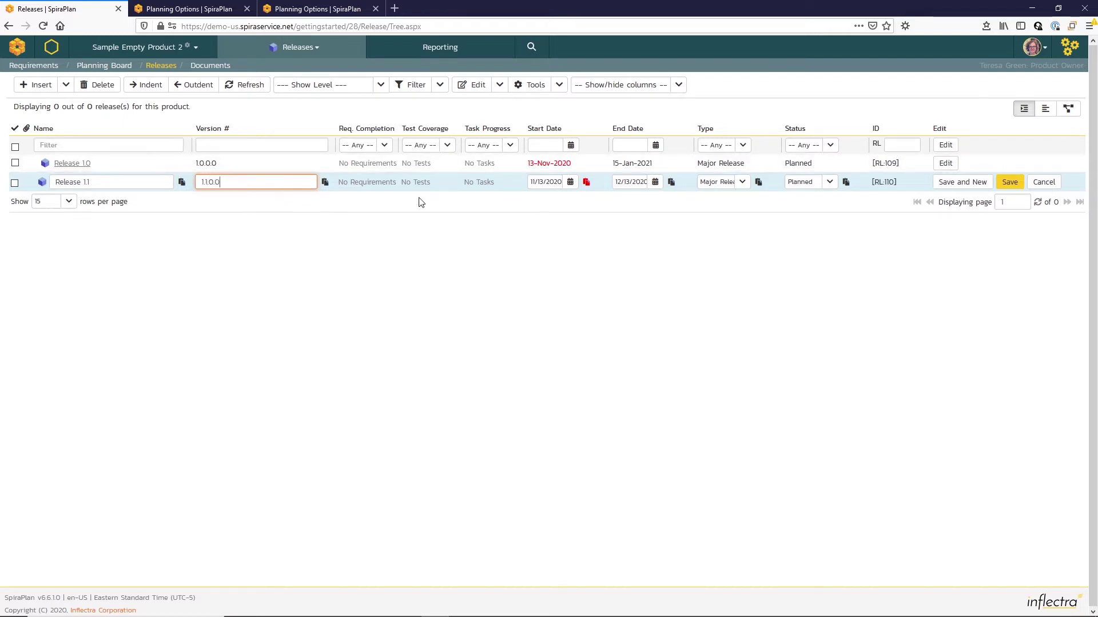
Date Release 1.1 from 18 January to 15 March 2021 and save it.
left_click(575, 183)
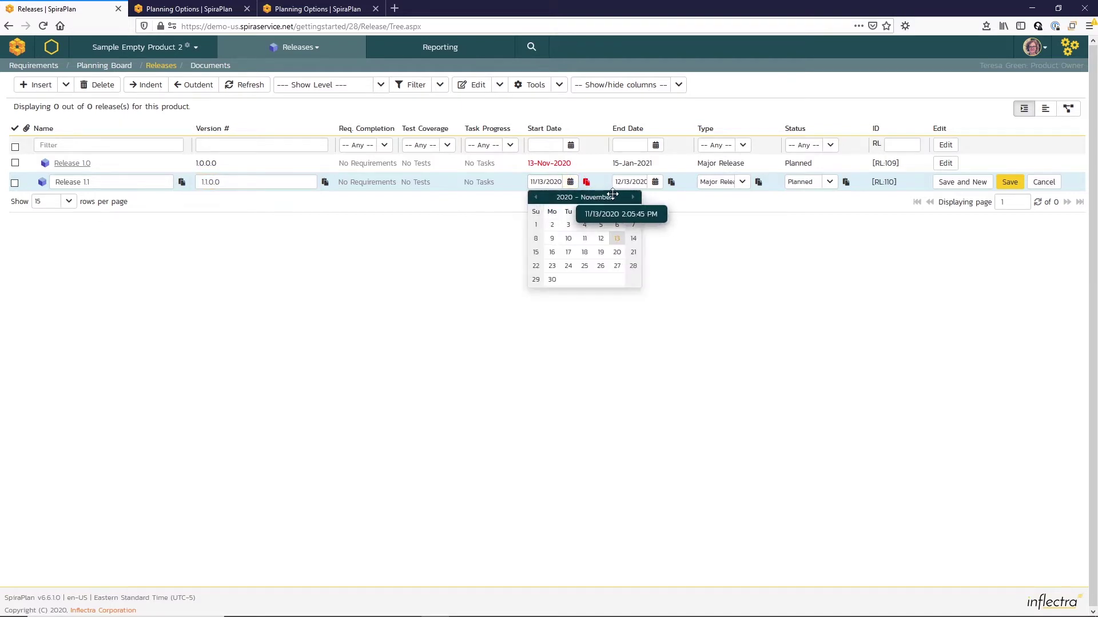
left_click(633, 198)
left_click(633, 198)
left_click(551, 266)
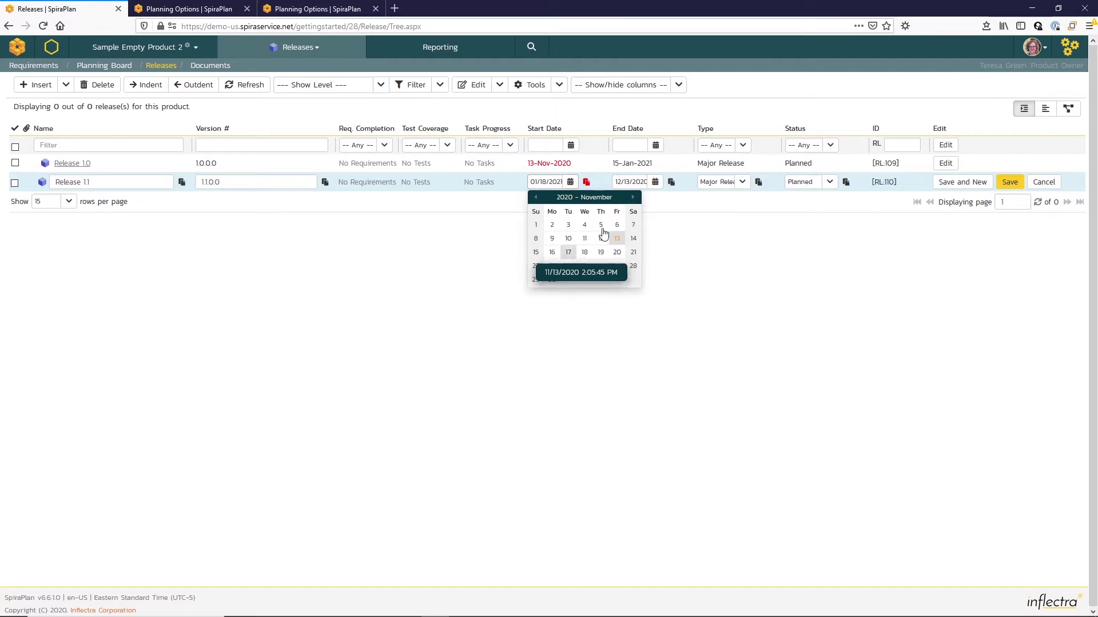
left_click(655, 182)
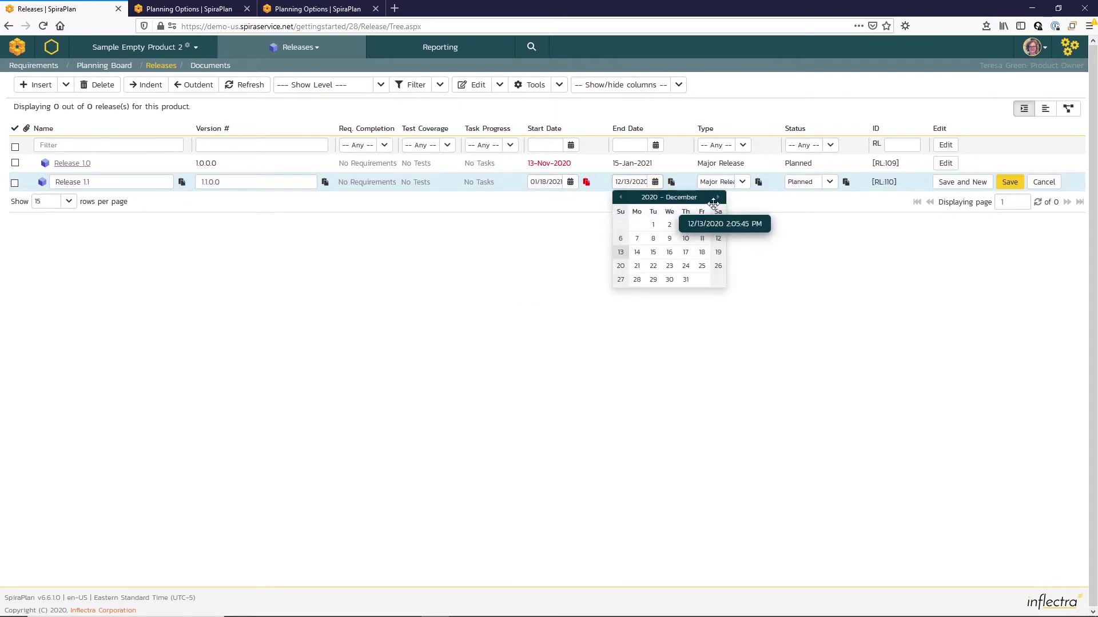
left_click(717, 198)
left_click(717, 198)
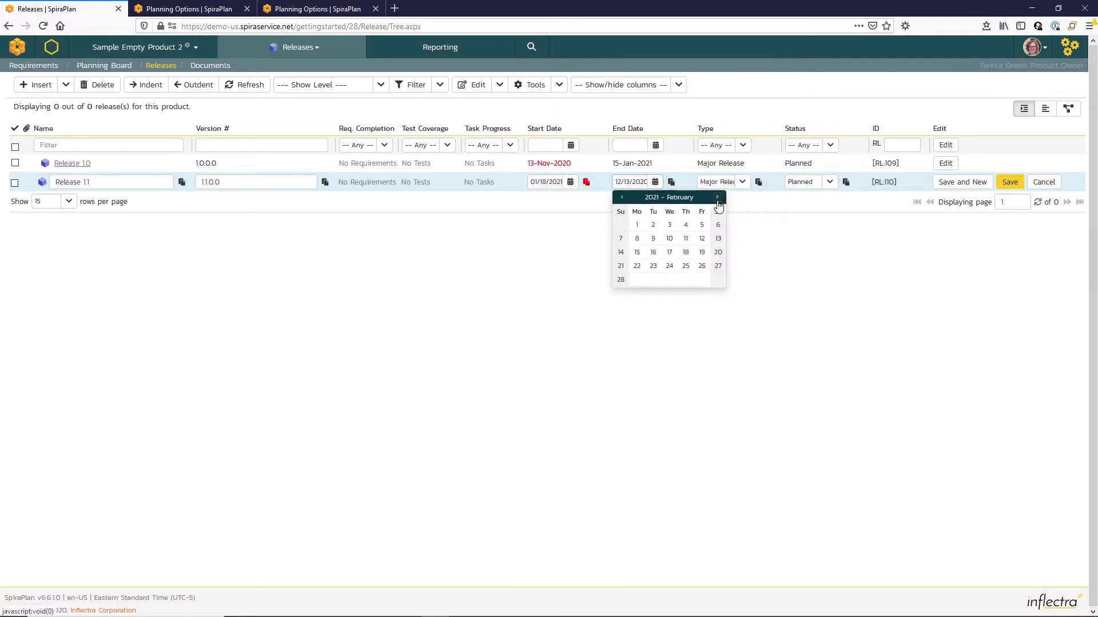
left_click(717, 197)
left_click(637, 252)
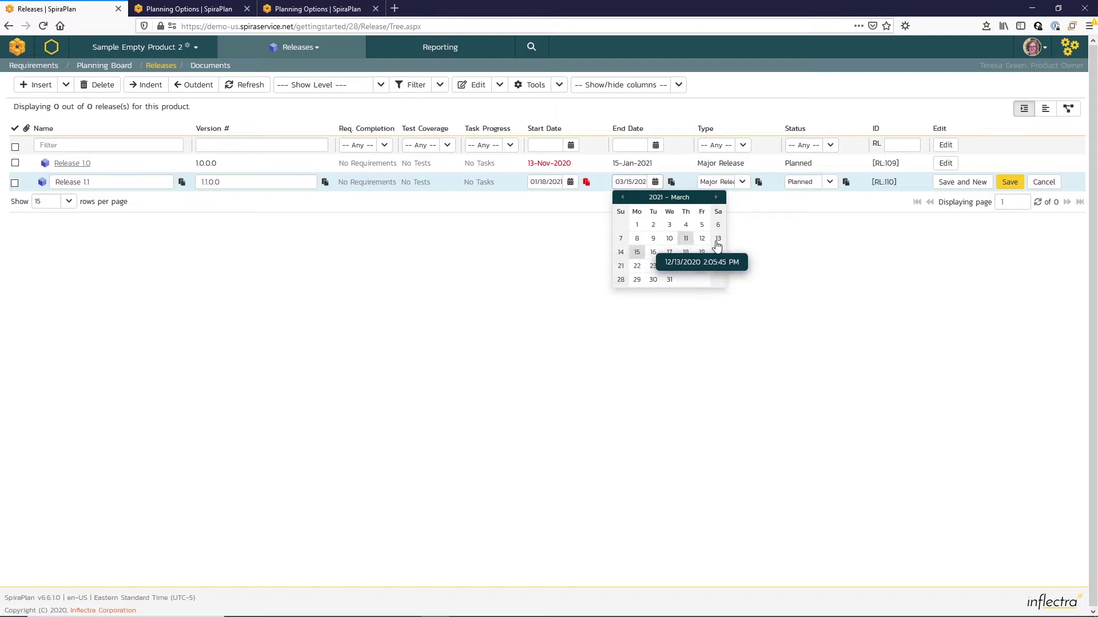
left_click(1010, 182)
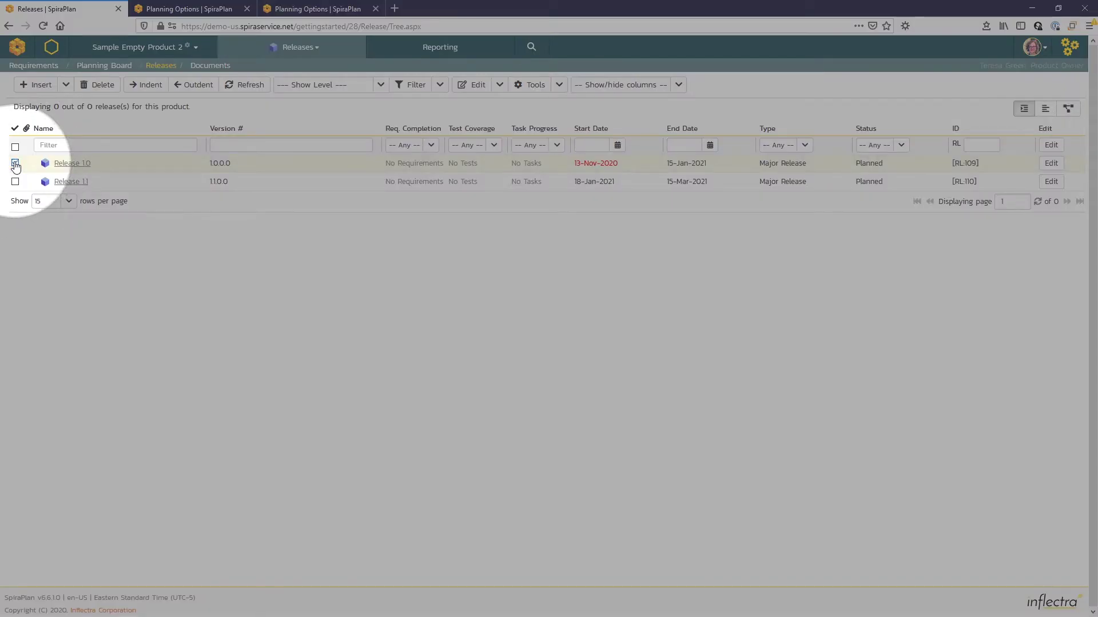
Add and save a child sprint 'Release 1.0 - Sprint 1' under Release 1.0.
left_click(16, 164)
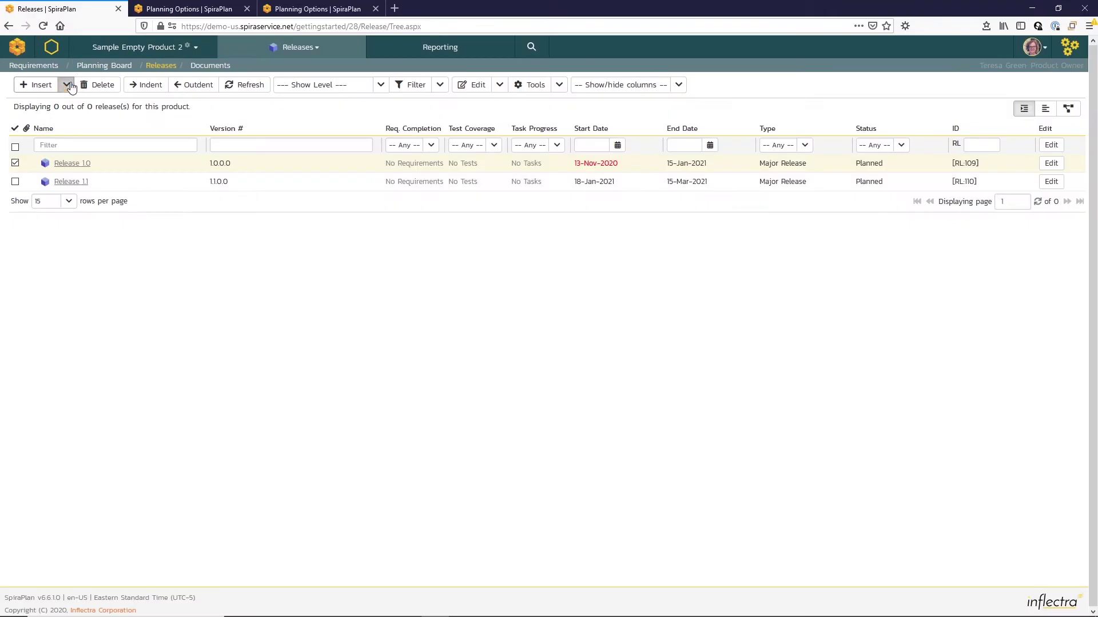
left_click(68, 85)
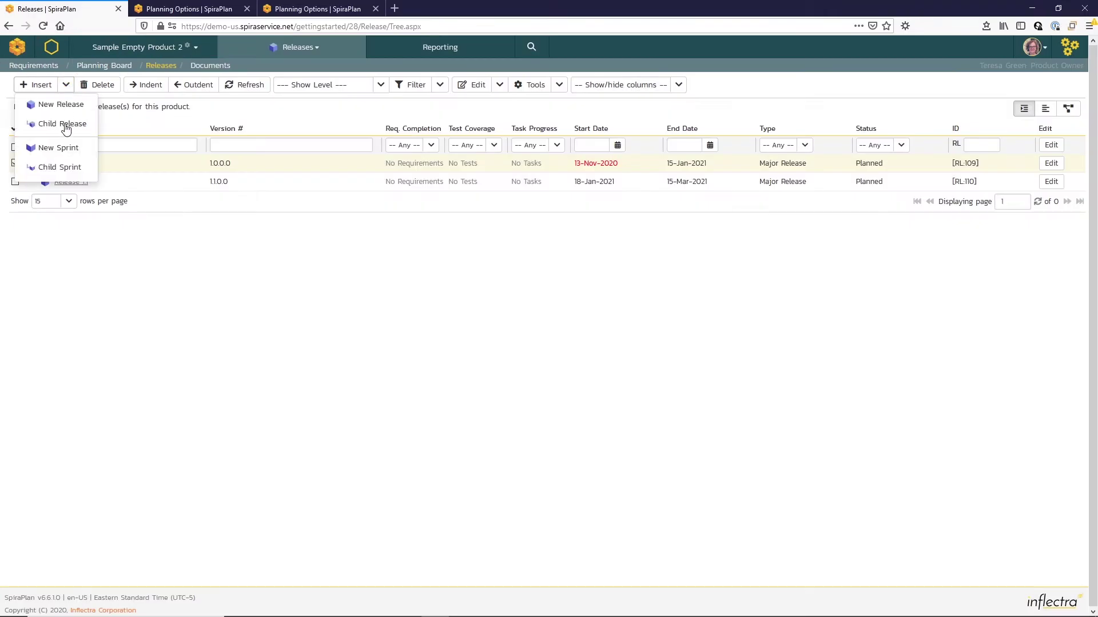
left_click(60, 168)
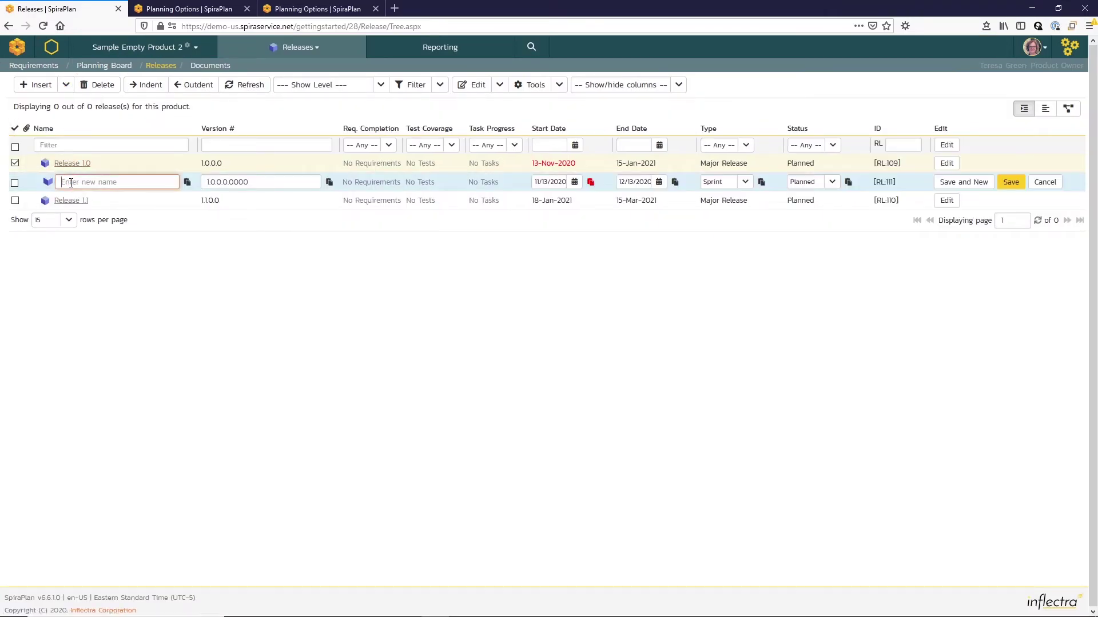
type("Release 1.0 - Sprint 1")
left_click(251, 184)
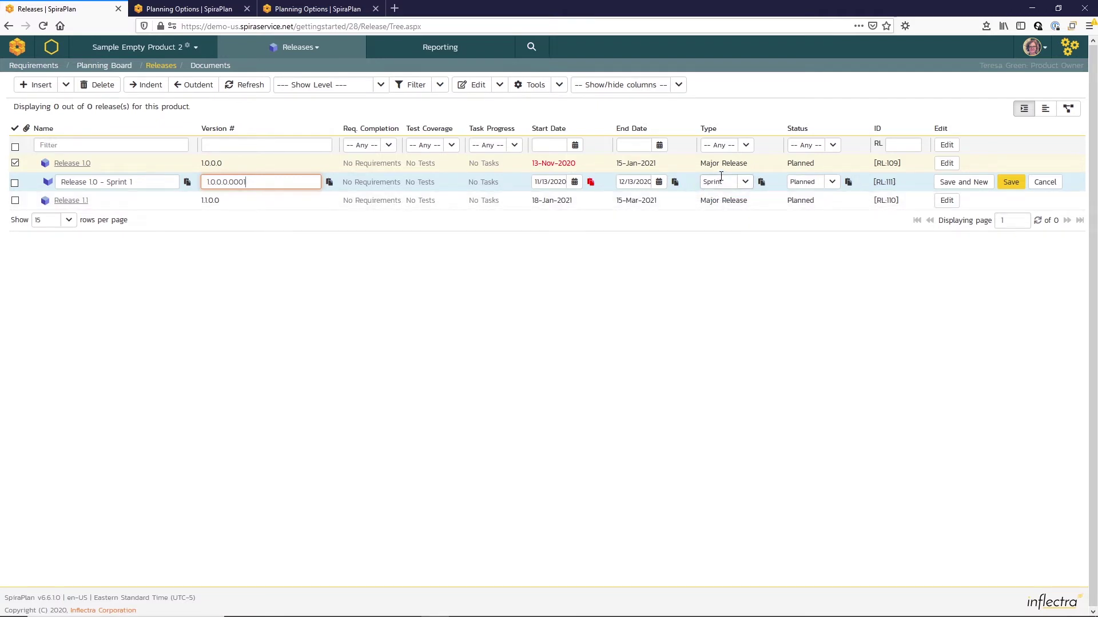
left_click(1010, 182)
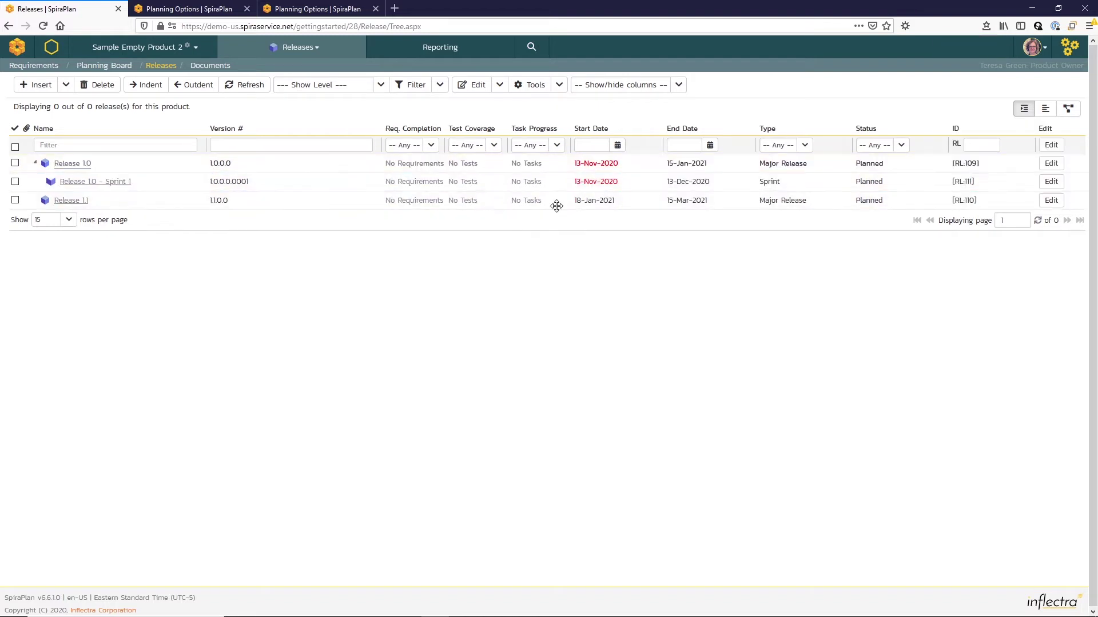
Insert a second child sprint row under Release 1.0.
left_click(15, 163)
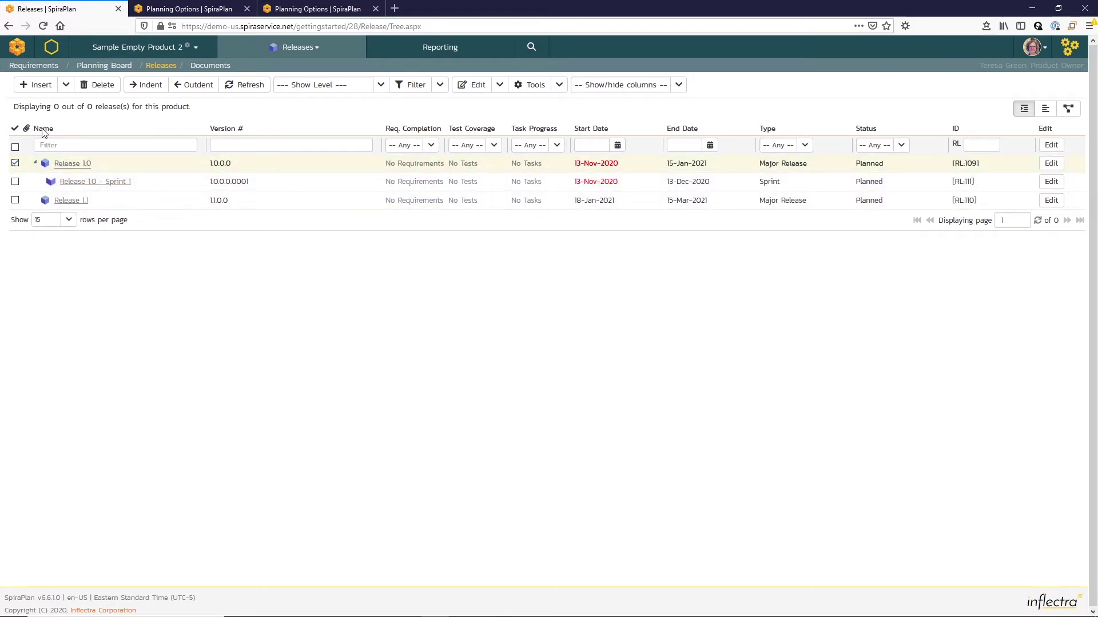
left_click(66, 84)
left_click(55, 166)
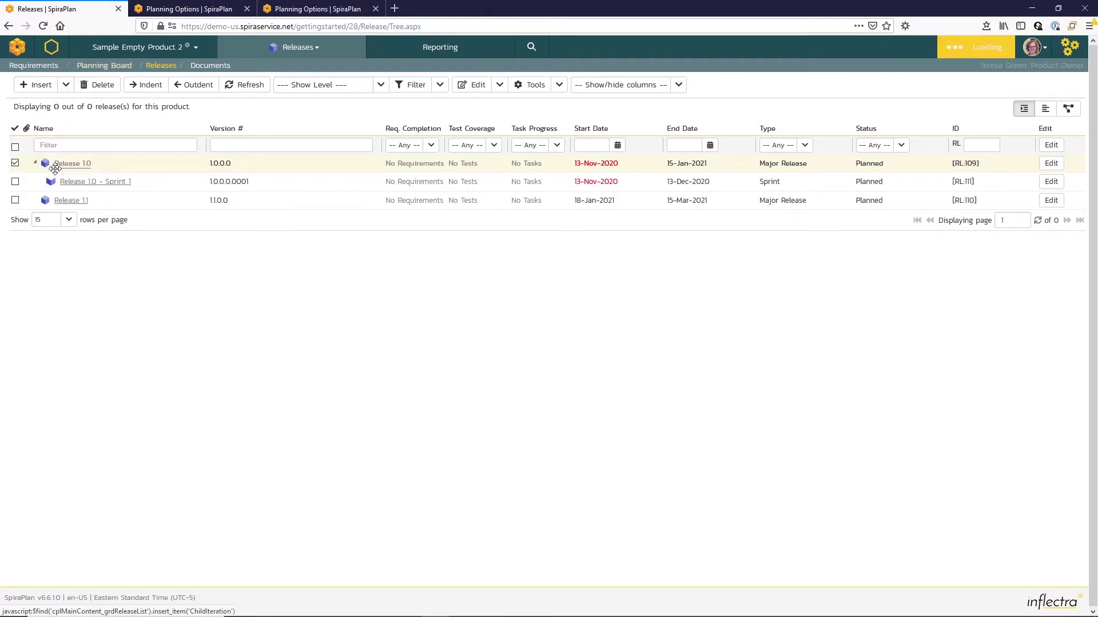
Name the sprint 'Release 1.0 - Sprint 2', date it 14 Dec 2020 to 15 Jan 2021, and save.
left_click(72, 199)
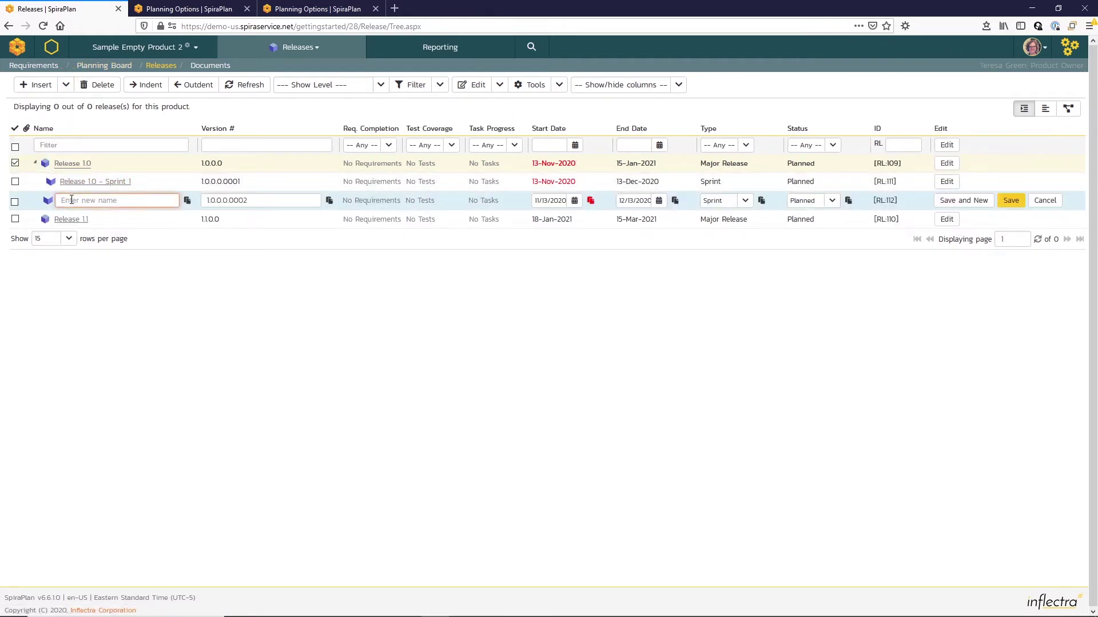
type("Release 1.0 - Sprint 2")
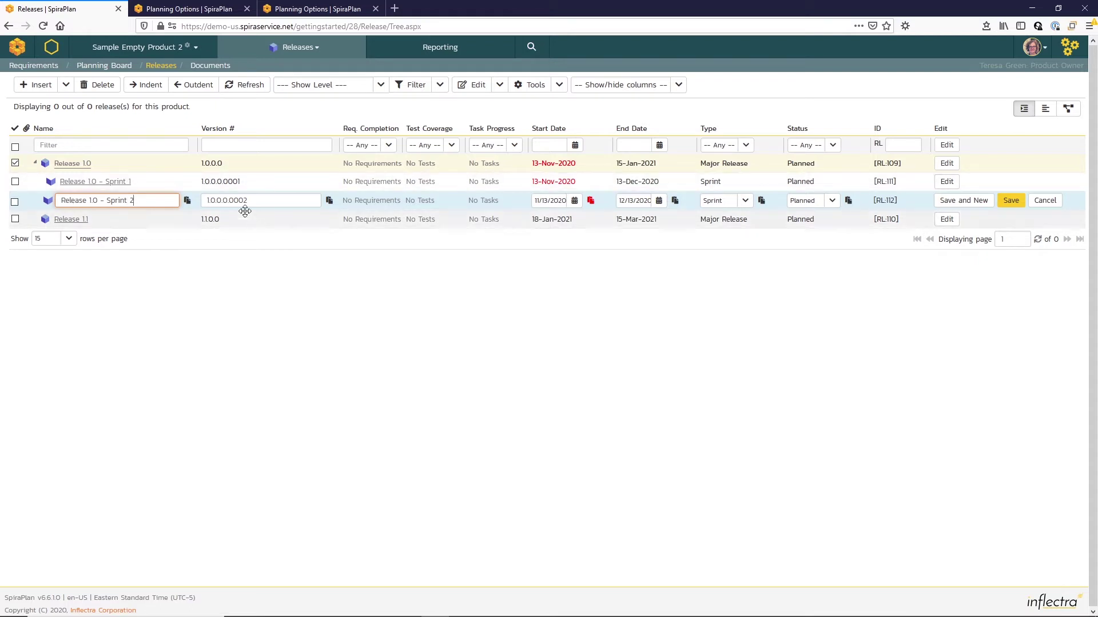
left_click(575, 200)
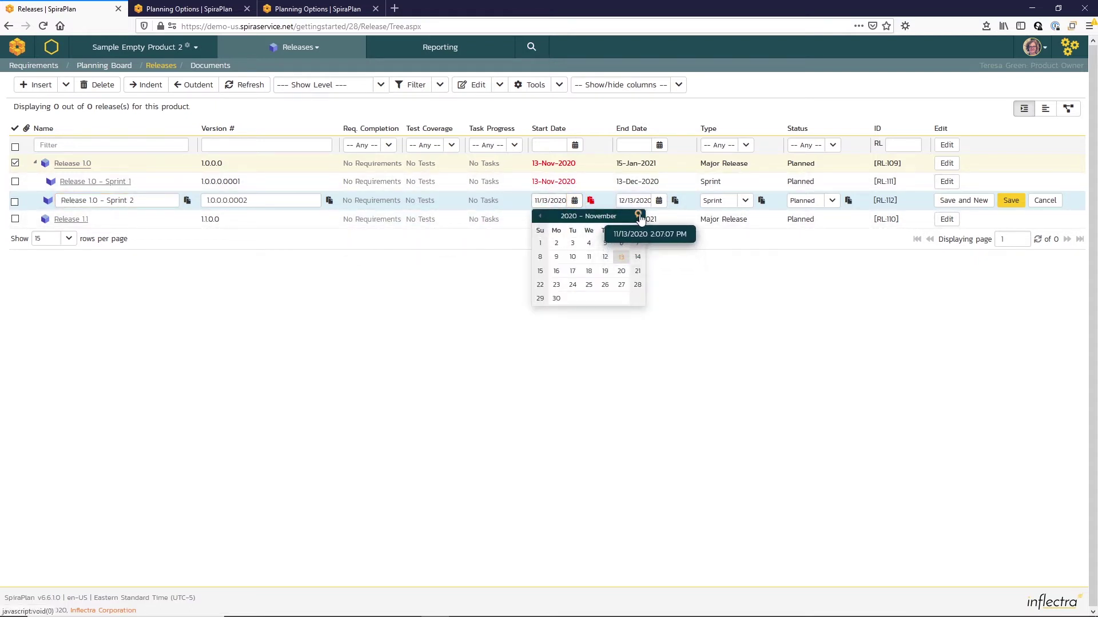
left_click(636, 216)
left_click(556, 271)
left_click(659, 202)
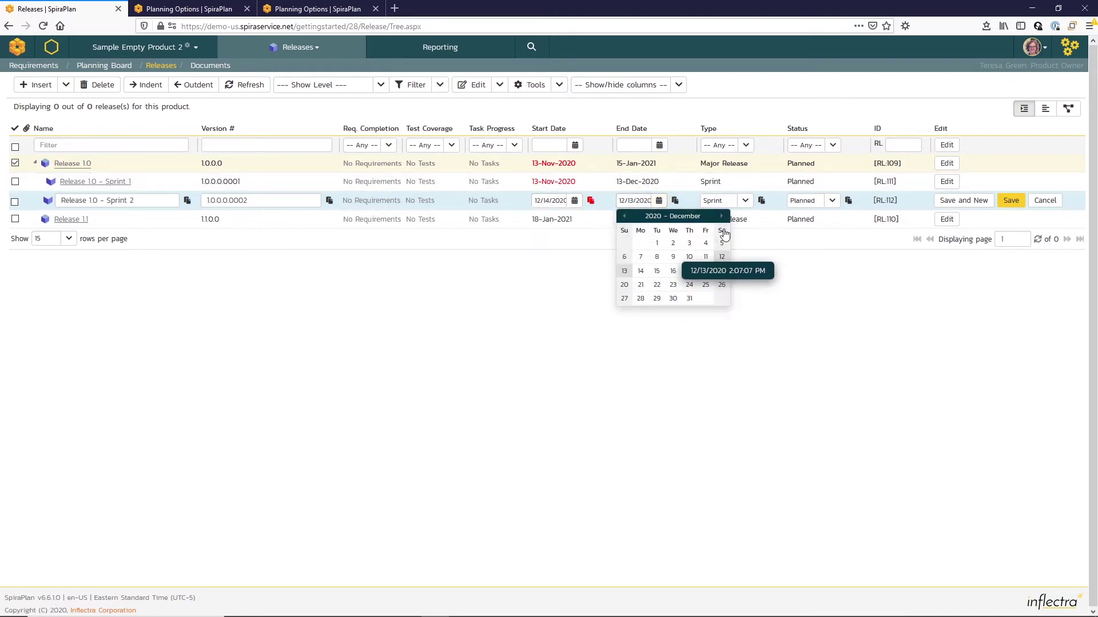
left_click(719, 216)
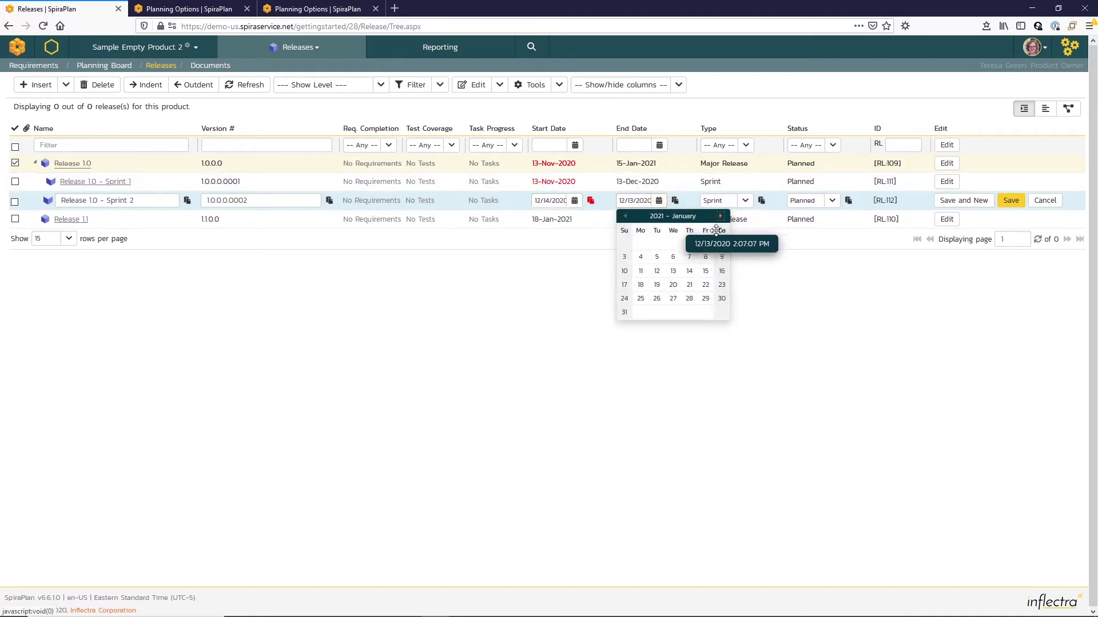
left_click(704, 271)
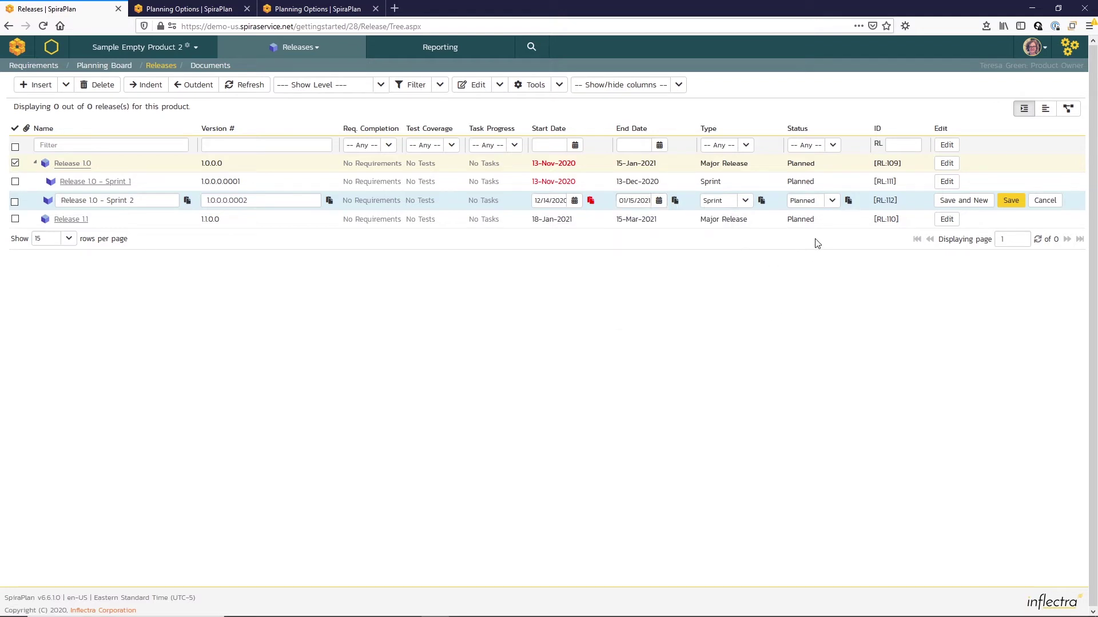
left_click(1009, 202)
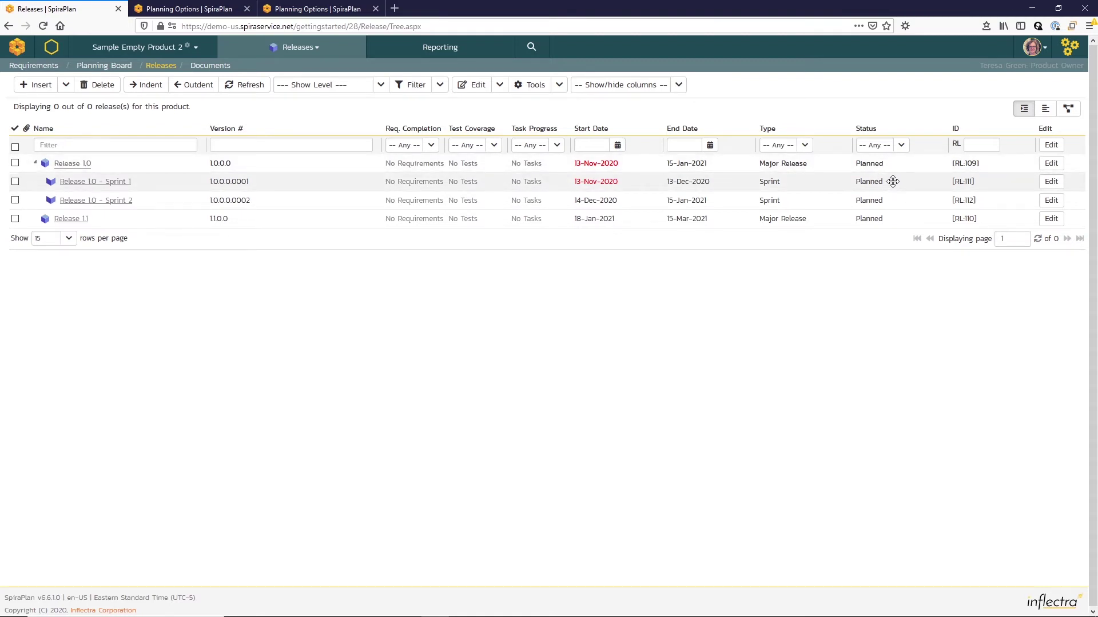
mouse_move(591, 168)
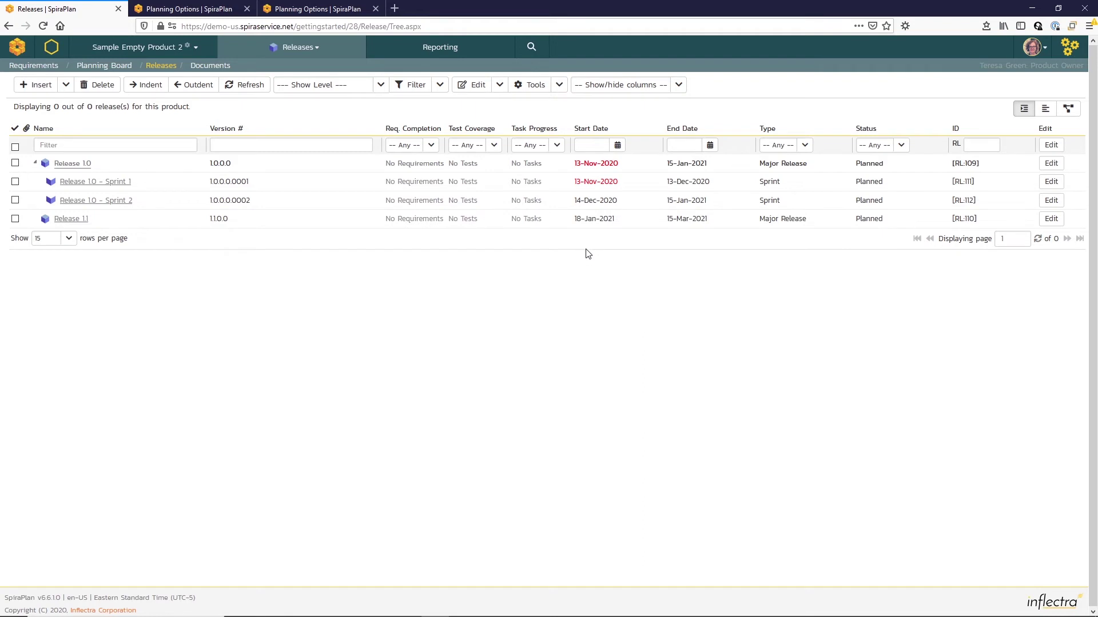
Turn on the # Resources column, then the Plan Effort column, from the Show/hide columns list.
left_click(679, 86)
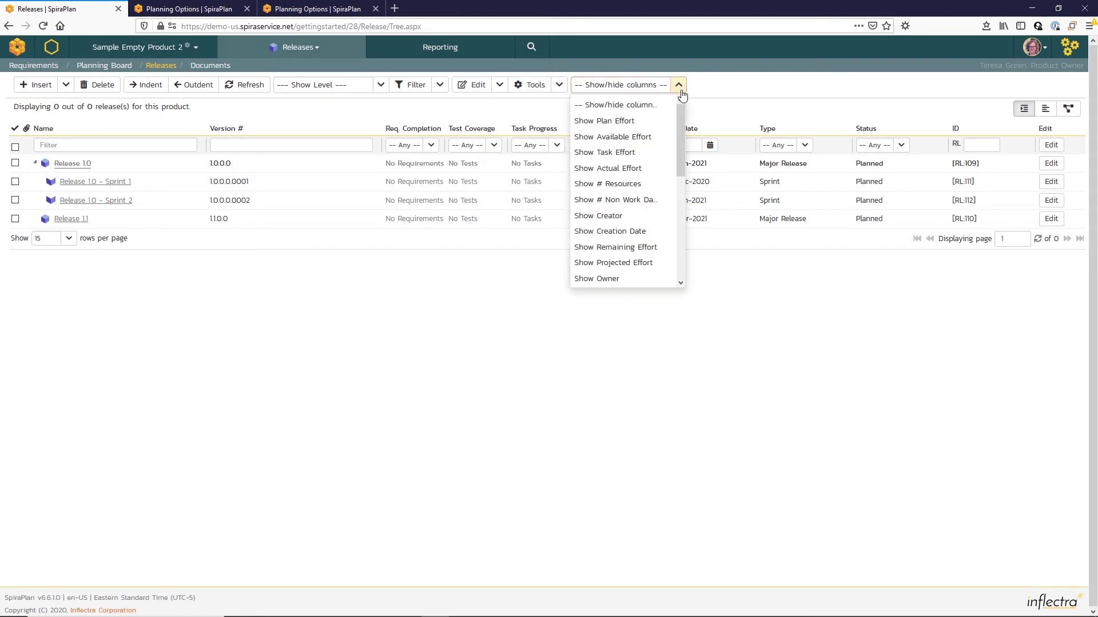
left_click(633, 185)
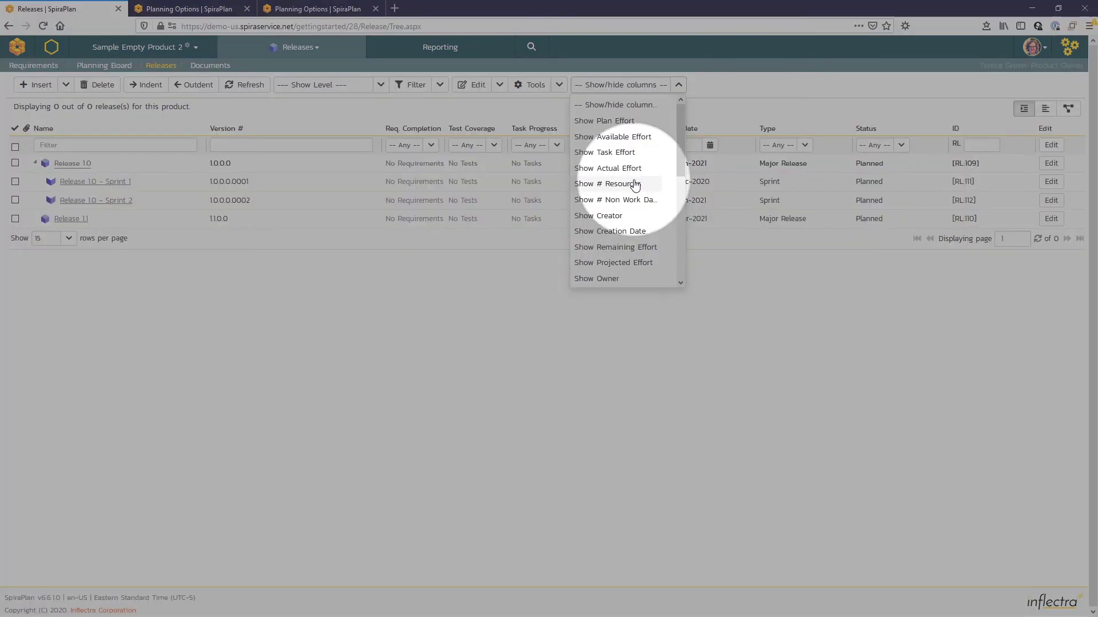
left_click(679, 86)
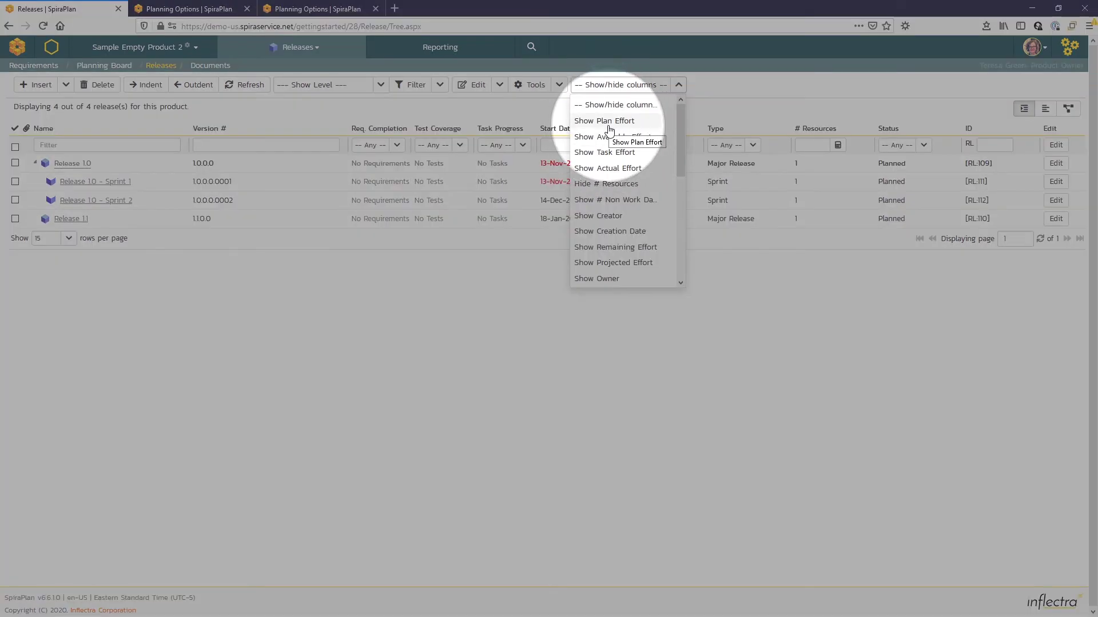
left_click(609, 125)
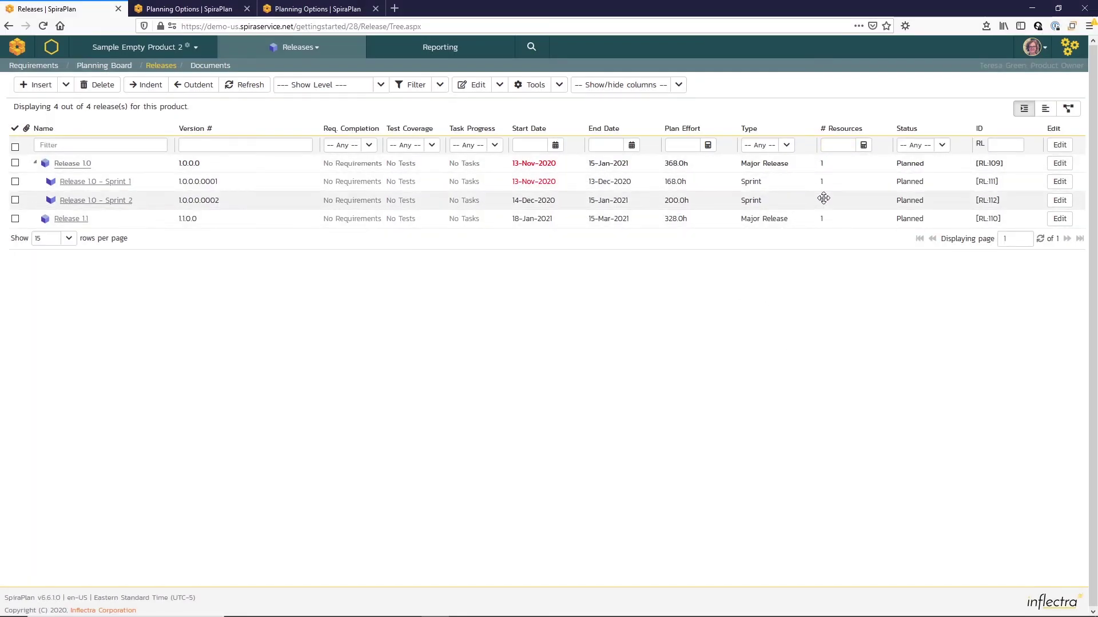
mouse_move(681, 166)
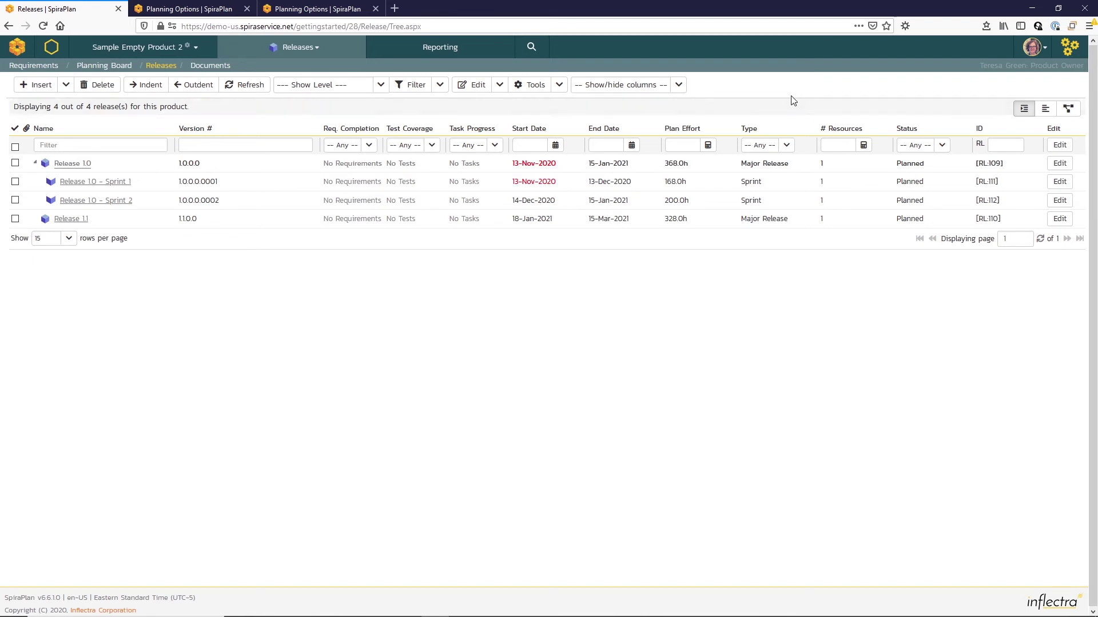
Open the product's Planning Options page in a new browser tab.
left_click(1068, 55)
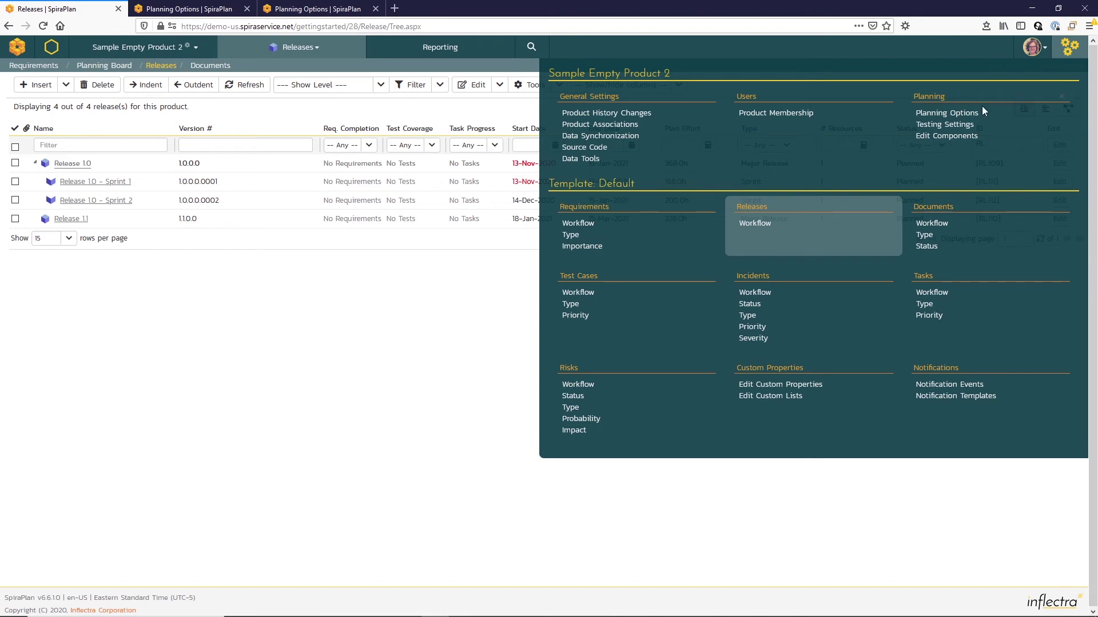
left_click(949, 117)
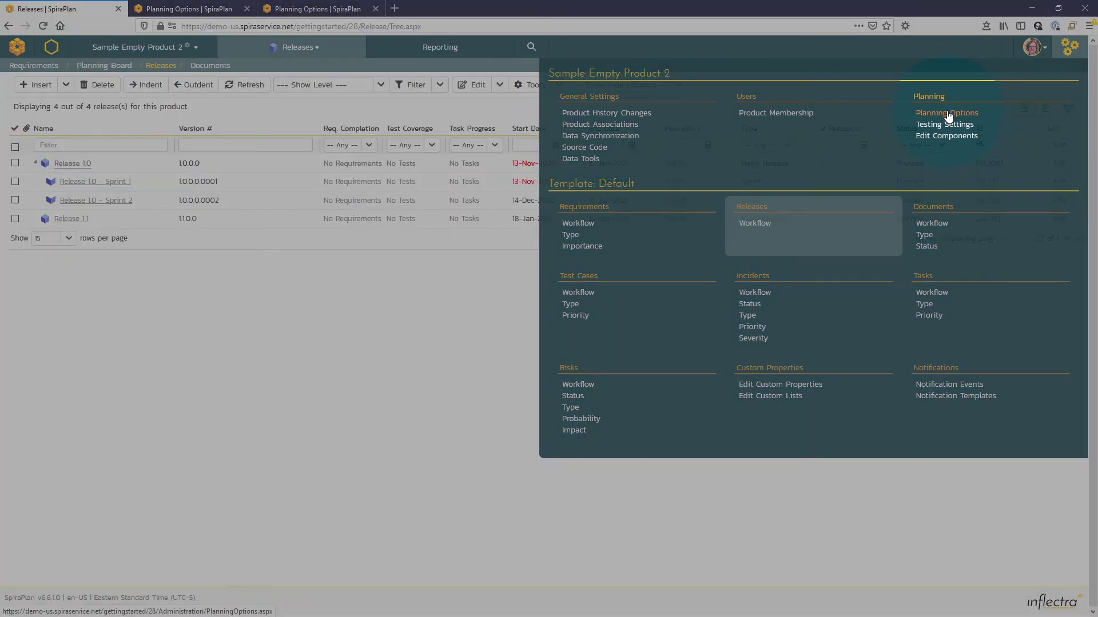
right_click(946, 109)
left_click(972, 118)
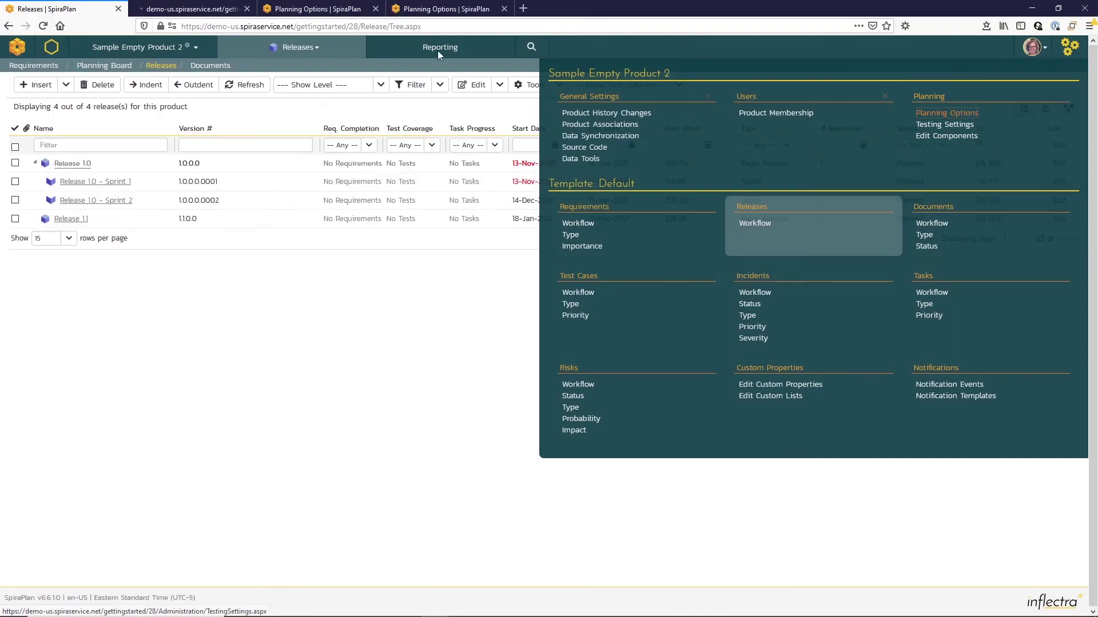
Check the Work Days Per Week setting in Planning Options, then return to the Releases list.
left_click(169, 9)
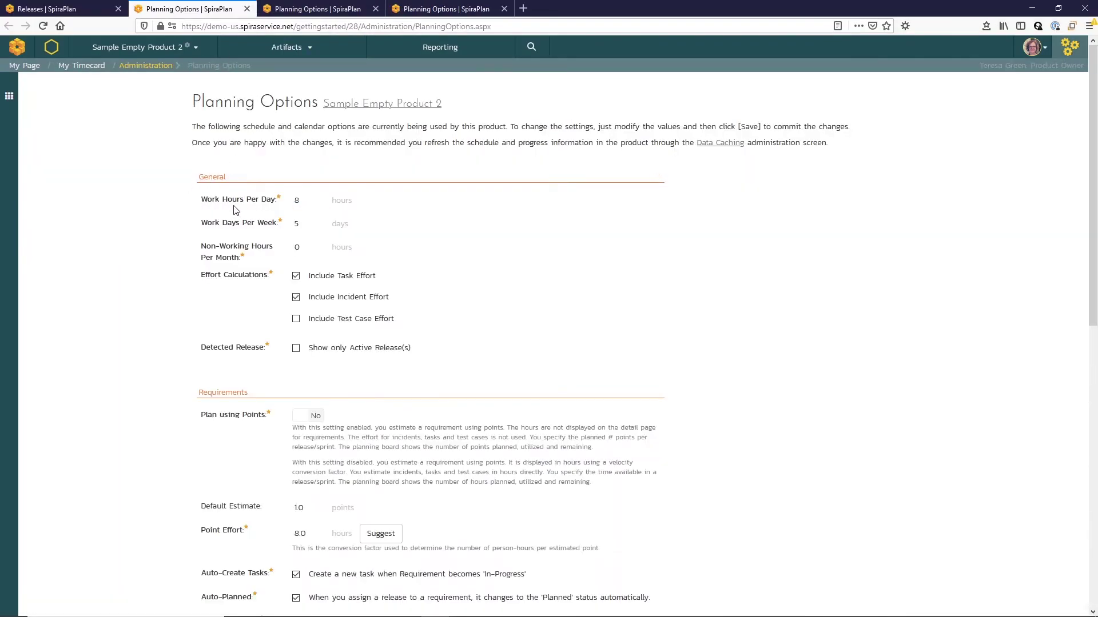
left_click(206, 227)
left_click(49, 8)
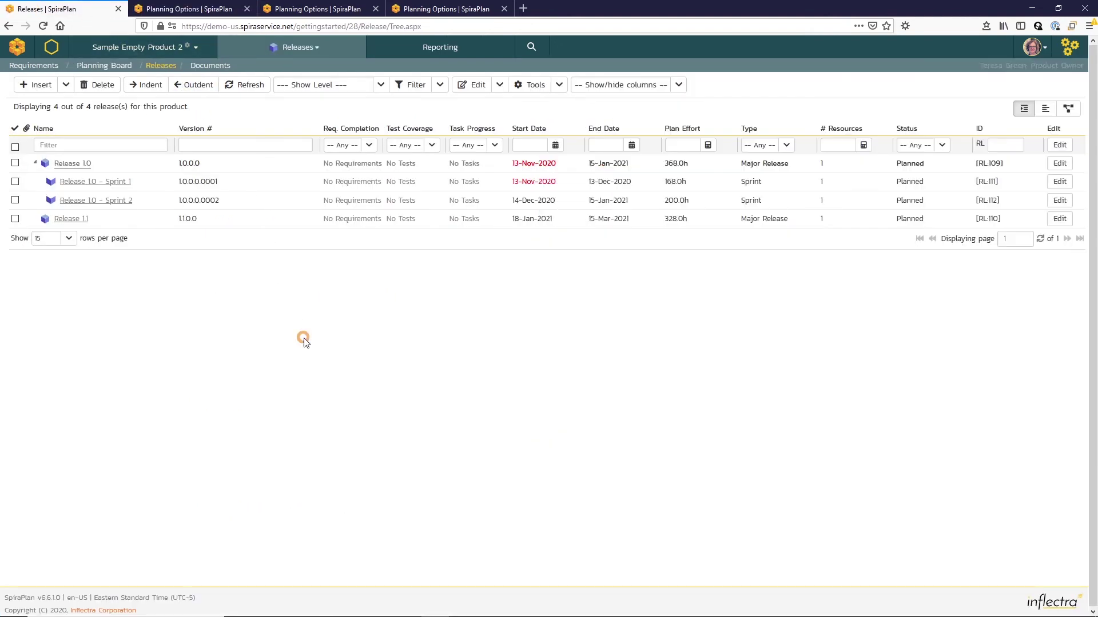
left_click(338, 334)
Bulk-edit Release 1.0, Sprint 1 and Sprint 2 to 2 resources each and save.
left_click(16, 147)
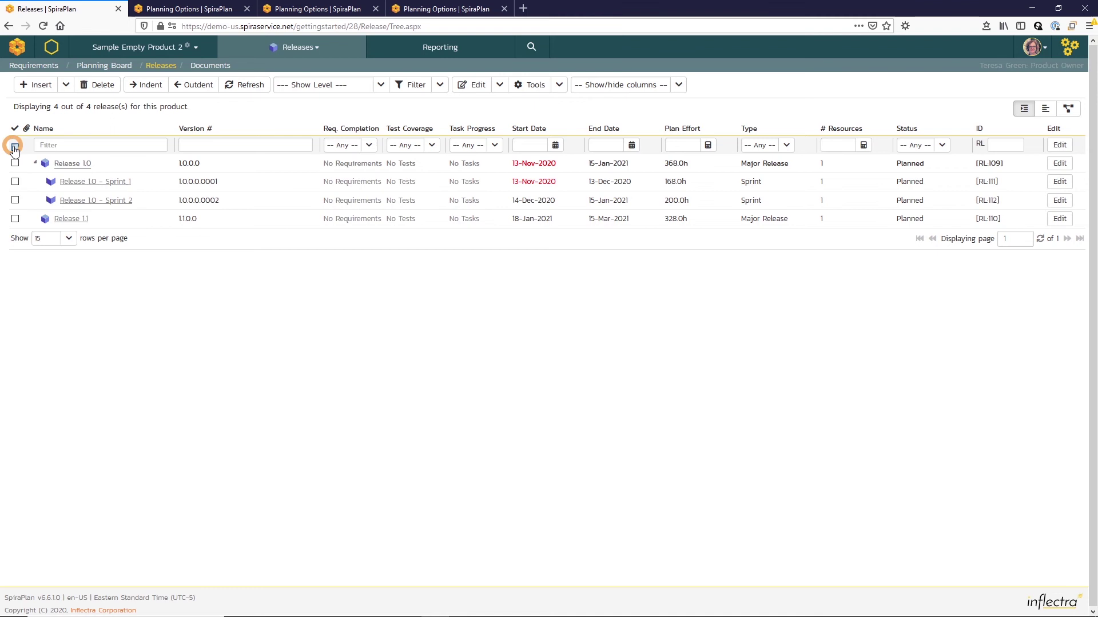
left_click(464, 85)
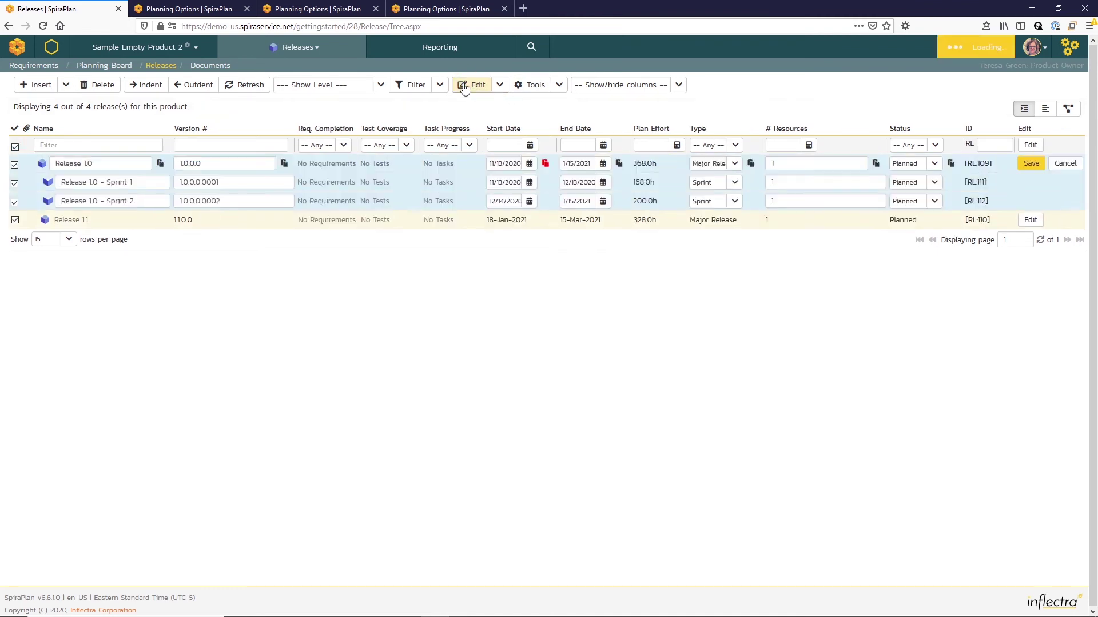
double_click(772, 164)
type("2")
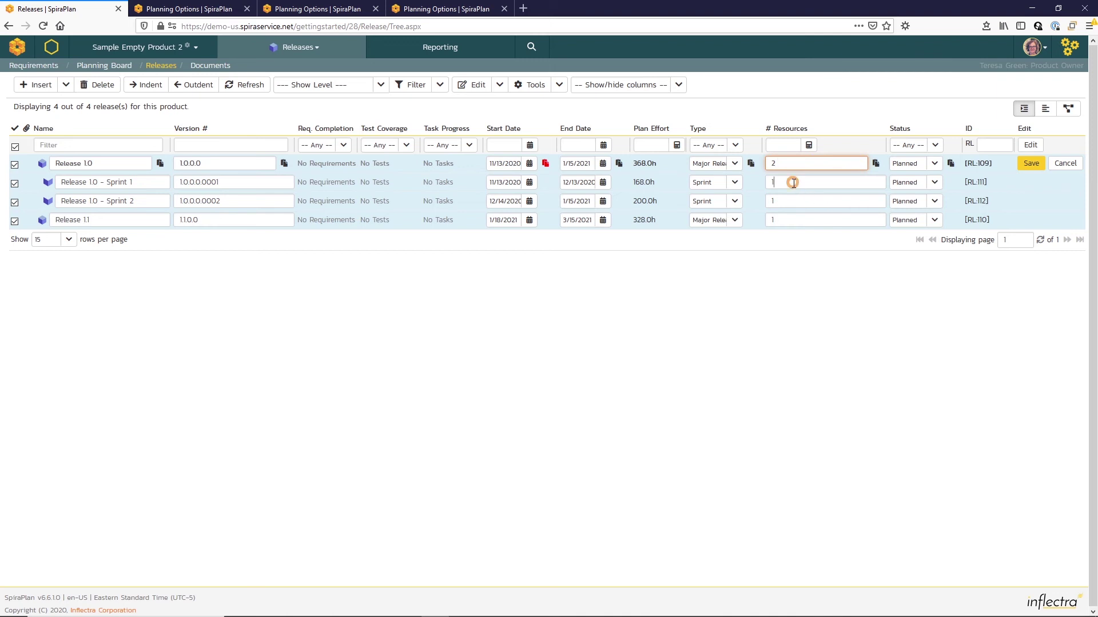
double_click(791, 181)
type("2")
double_click(779, 200)
type("2")
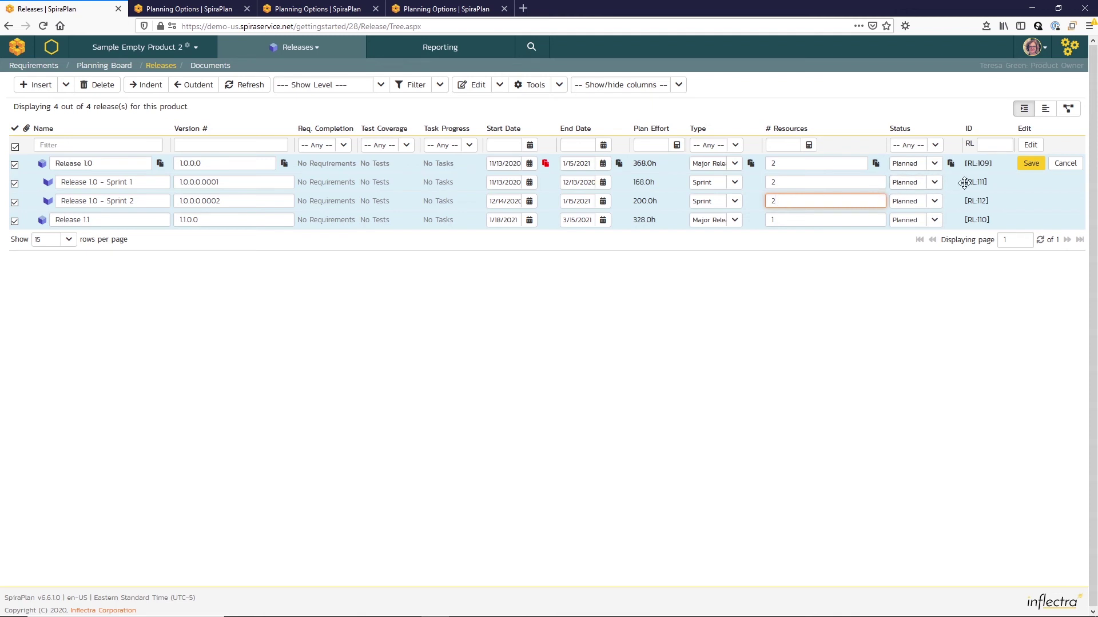
left_click(1031, 166)
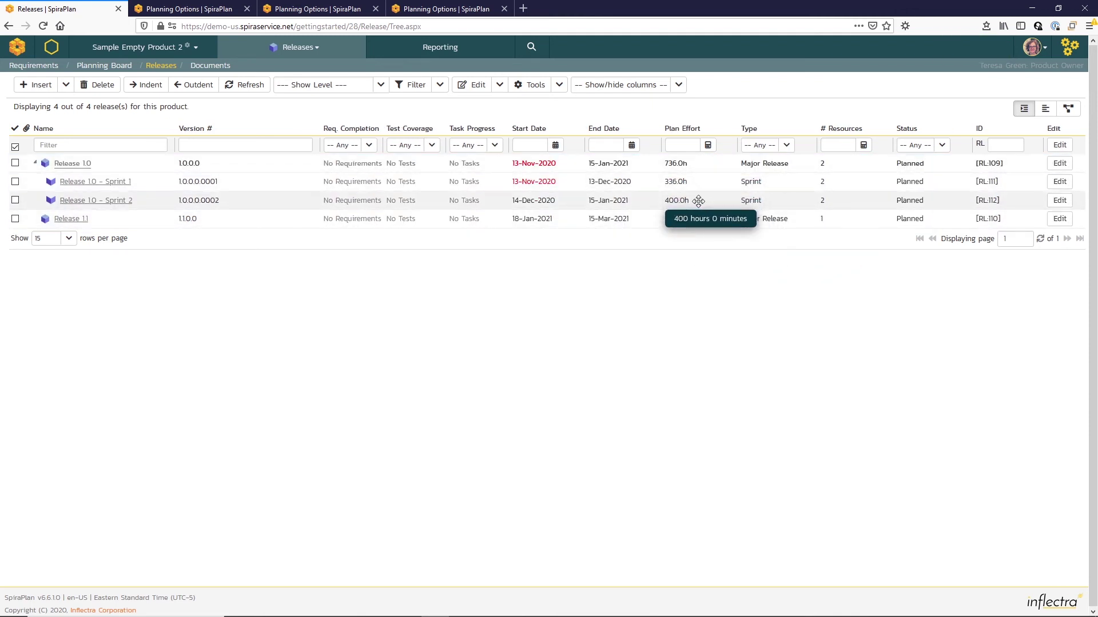
mouse_move(697, 213)
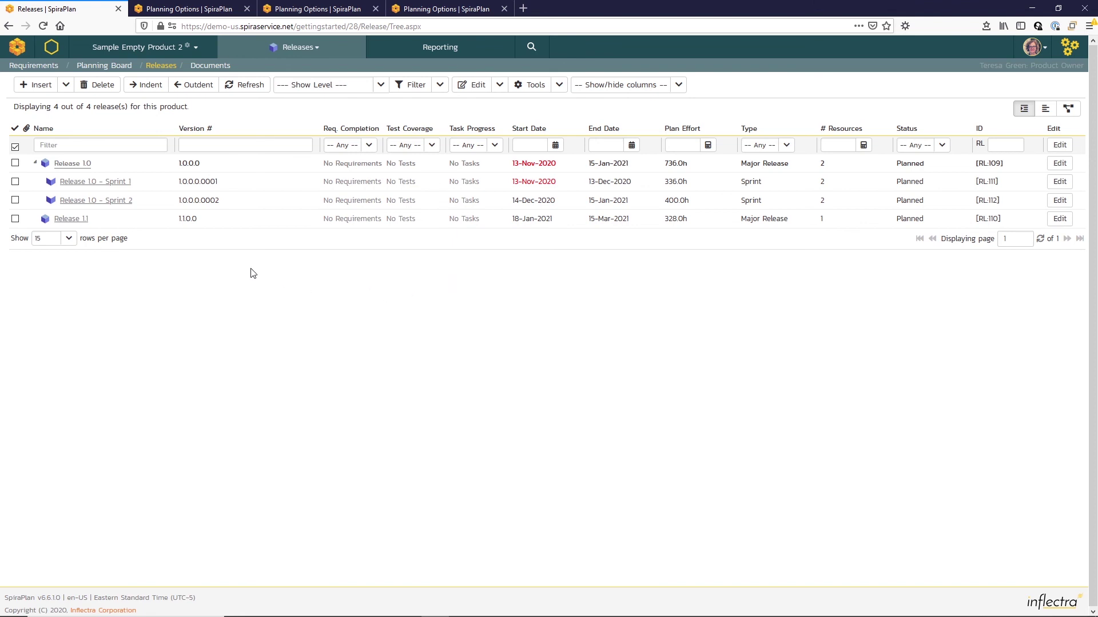
Open Release 1.0's details page from its name link.
left_click(64, 165)
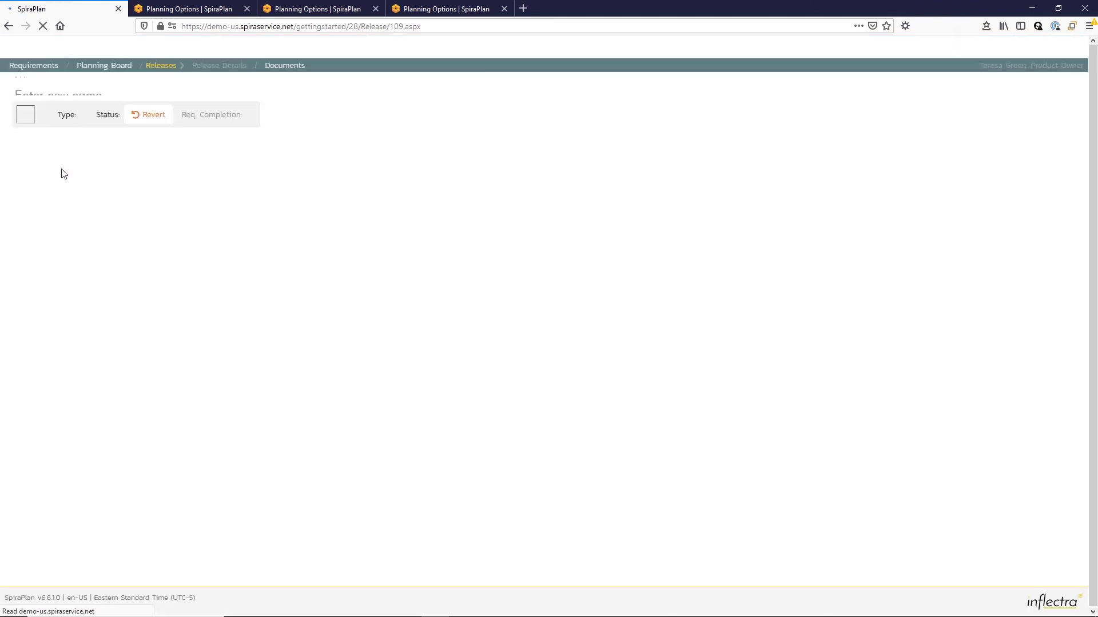